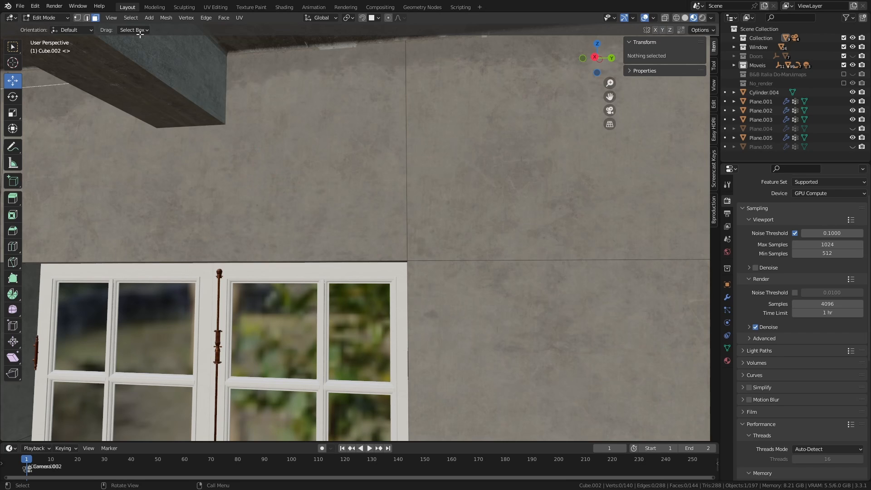
Select the wall face above the window to view its edge lengths and corner angles, and return to object mode
click(84, 18)
click(405, 136)
click(96, 17)
click(203, 152)
shift+middle_drag(212, 165, 432, 241)
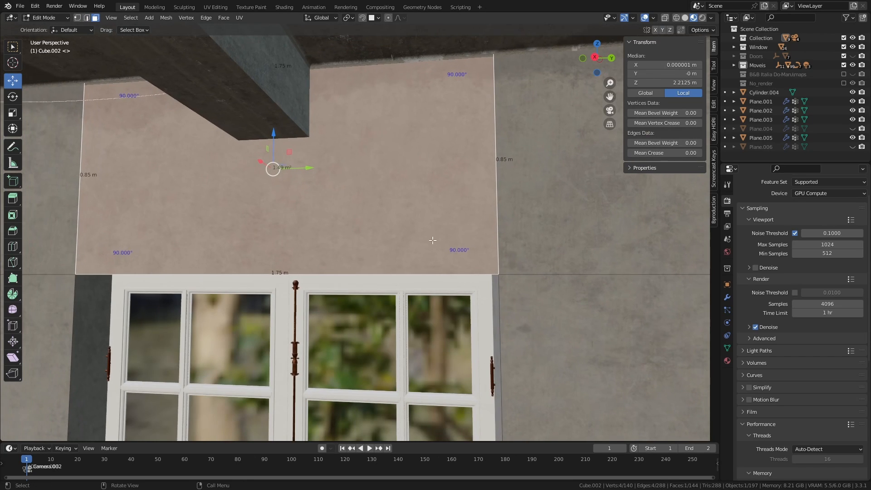
scroll(348, 150, up, 3)
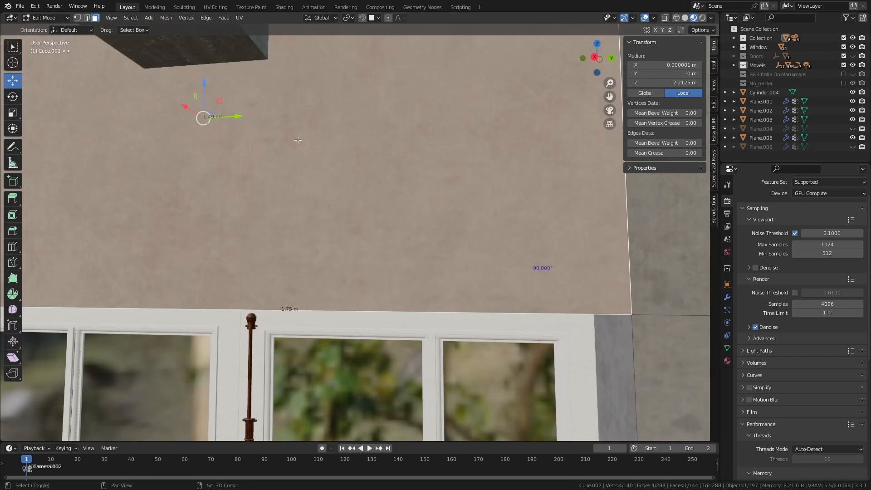
scroll(361, 201, down, 6)
key(Tab)
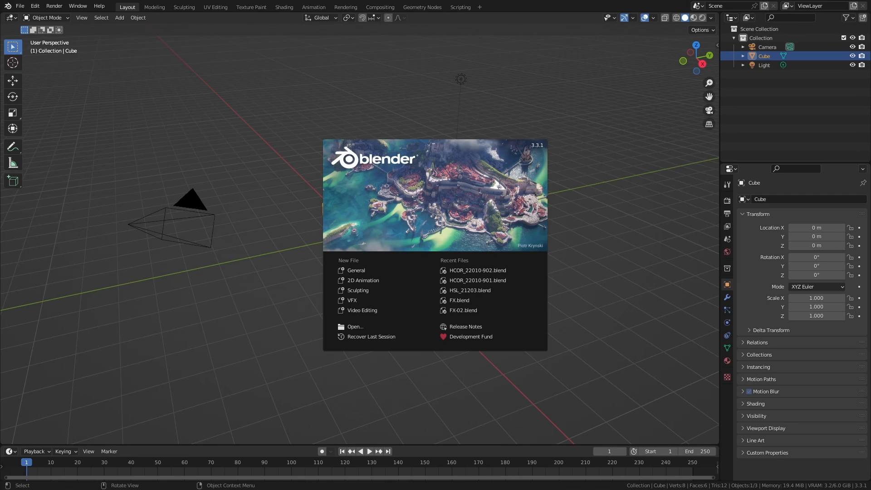
Duplicate the default cube and place the copy about 4.9 m away in negative X and about 1.3 m higher
click(548, 288)
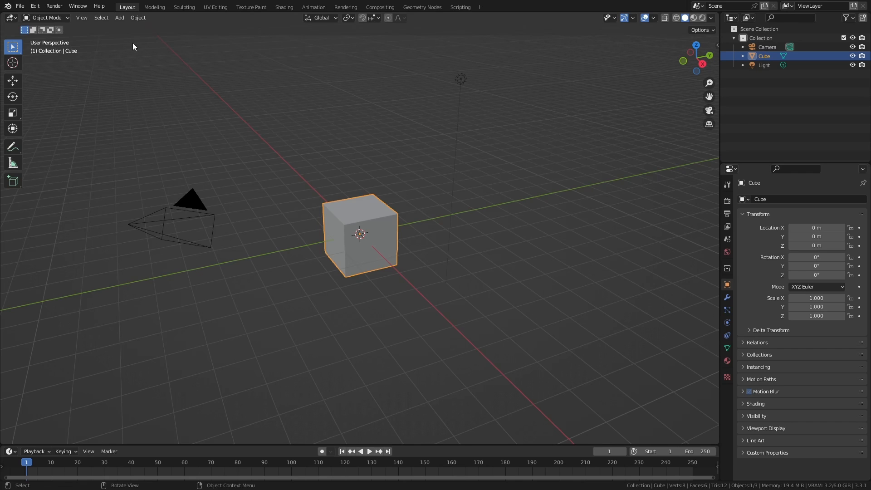
middle_drag(331, 247, 393, 269)
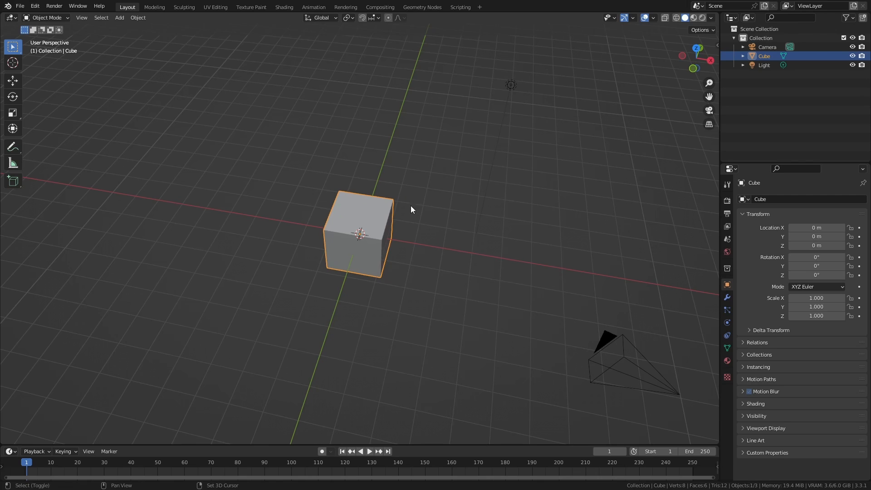
key(shift+d)
click(297, 183)
scroll(358, 267, up, 6)
middle_drag(357, 266, 372, 230)
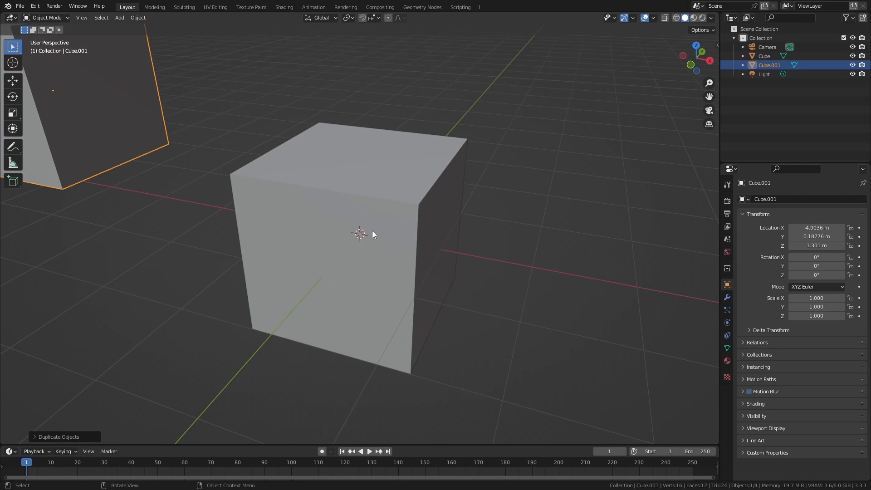
Display the original cube's transform values and set snapping to Vertex for use with the Measure tool
click(374, 232)
key(n)
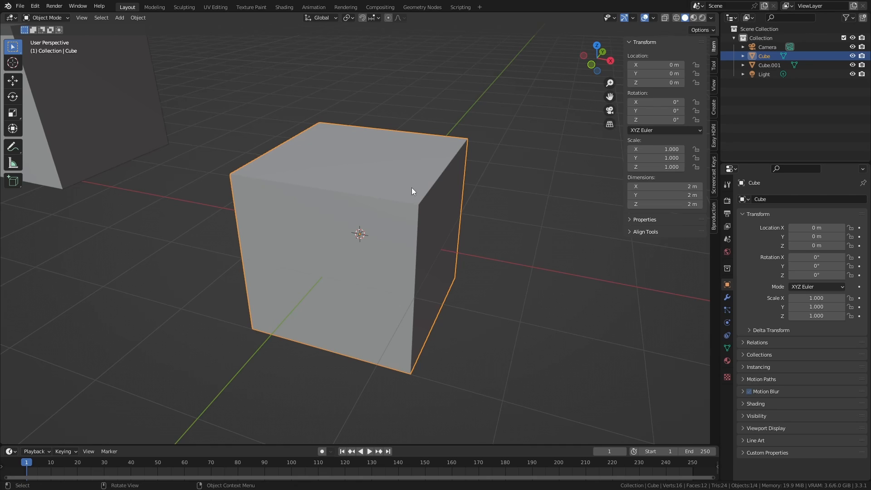
click(13, 162)
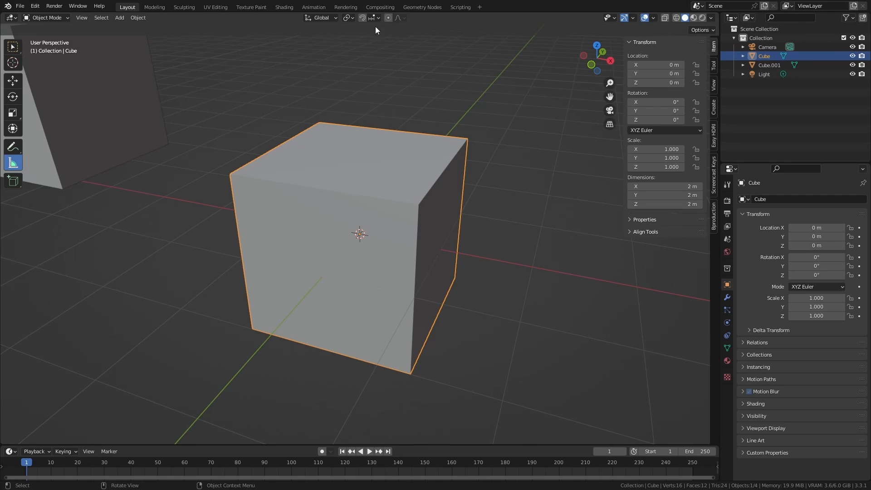
click(371, 18)
click(356, 52)
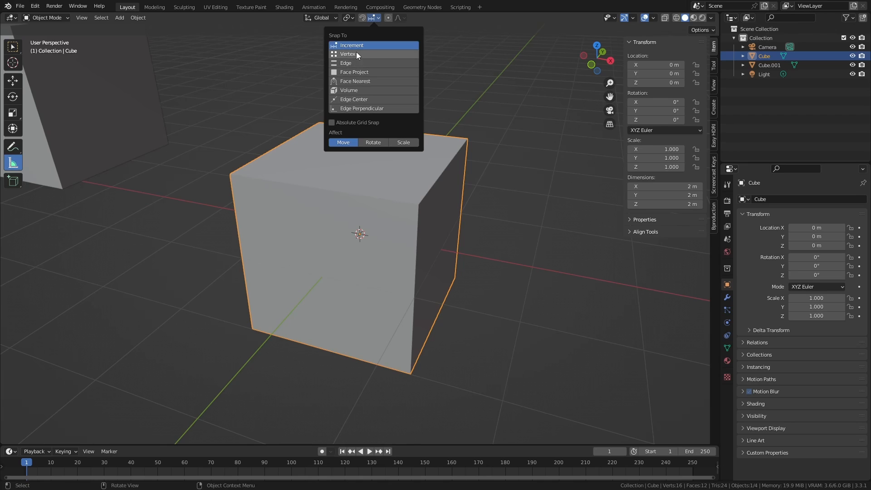
Measure the original cube's upper front edge with a ruler snapped from corner to corner
middle_drag(277, 165, 235, 193)
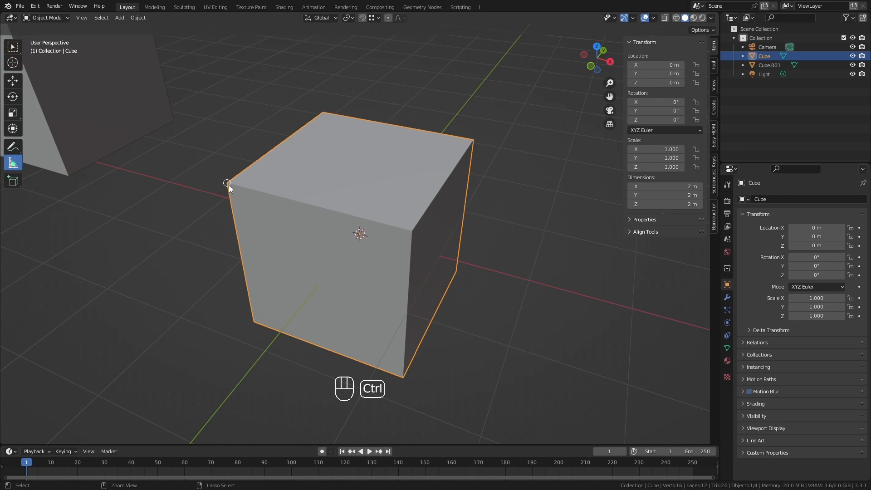
ctrl+drag(228, 185, 414, 229)
middle_drag(414, 229, 422, 211)
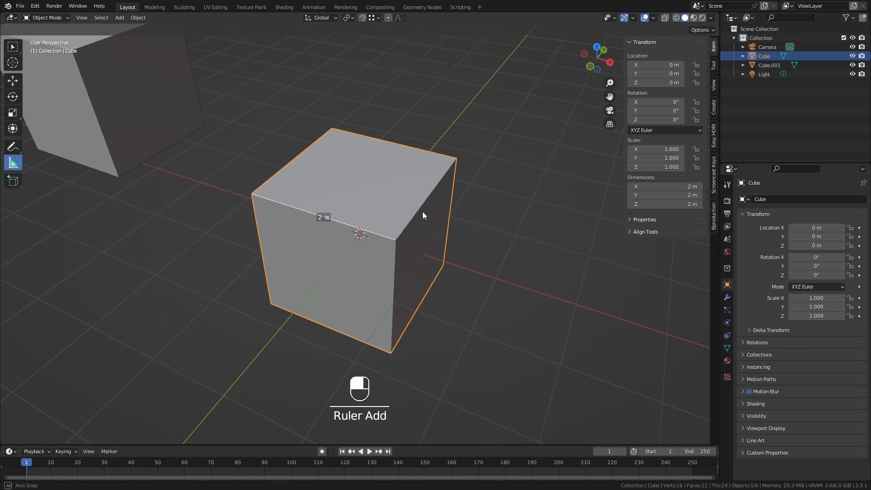
Measure the distance between the facing corners of the two cubes in top view with a vertex-snapped ruler
click(14, 82)
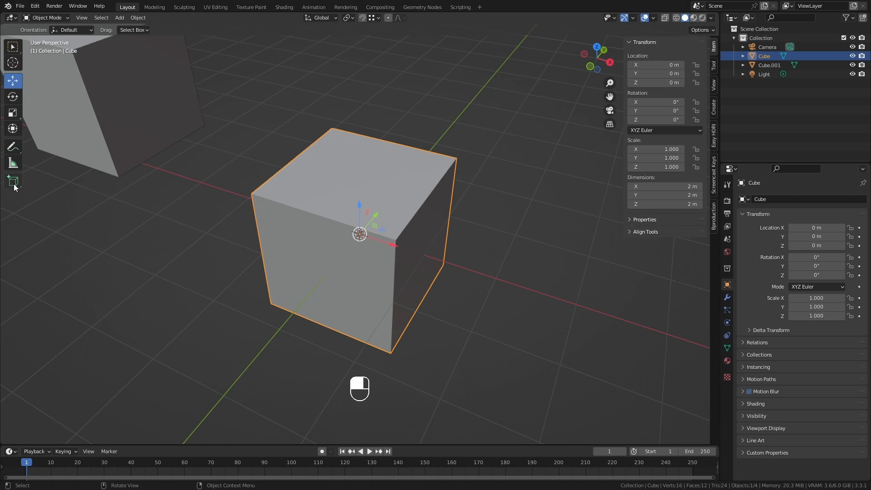
click(13, 163)
middle_drag(243, 174, 285, 178)
scroll(266, 180, down, 4)
shift+middle_drag(211, 173, 268, 184)
middle_drag(422, 223, 426, 244)
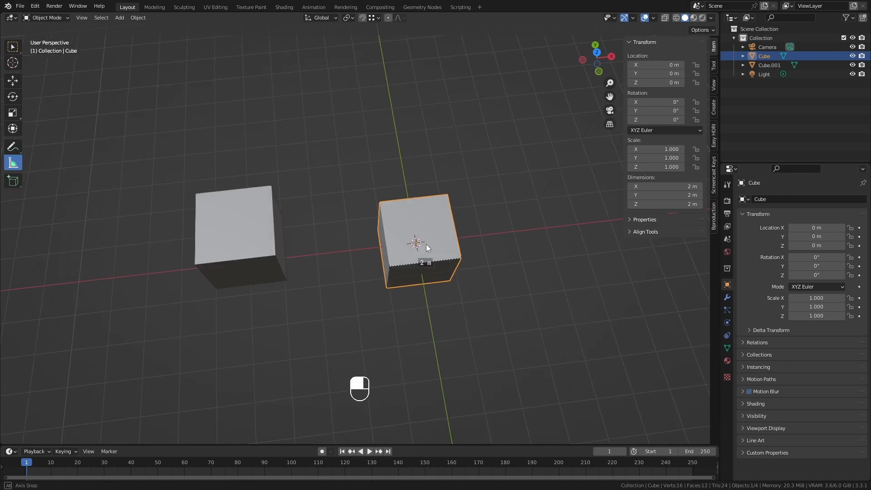
scroll(425, 242, down, 3)
key(KP_7)
scroll(272, 243, up, 7)
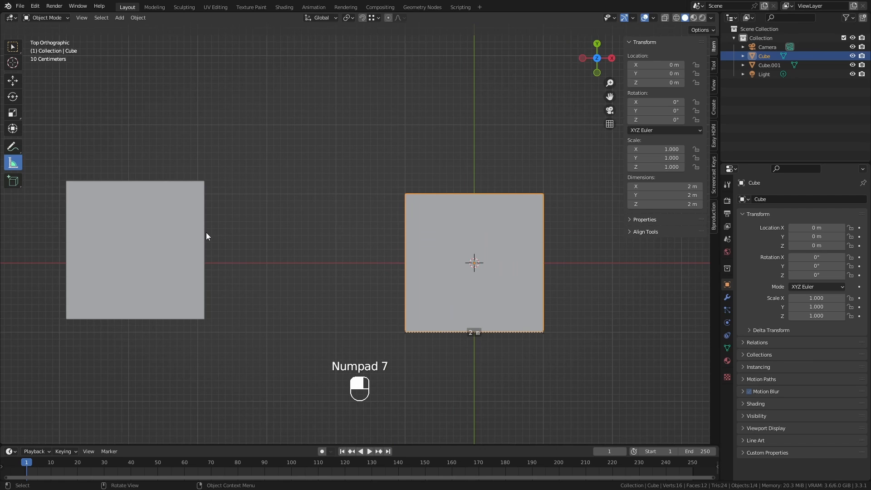
drag(200, 244, 203, 243)
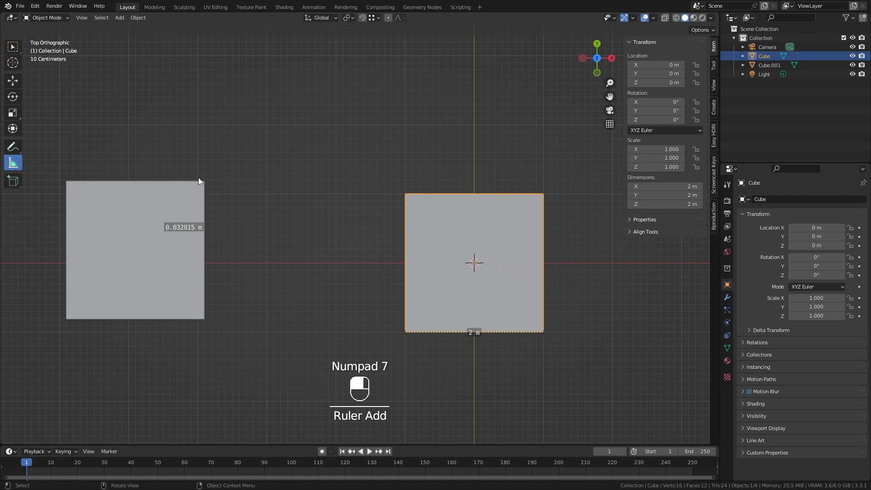
ctrl+drag(199, 181, 404, 193)
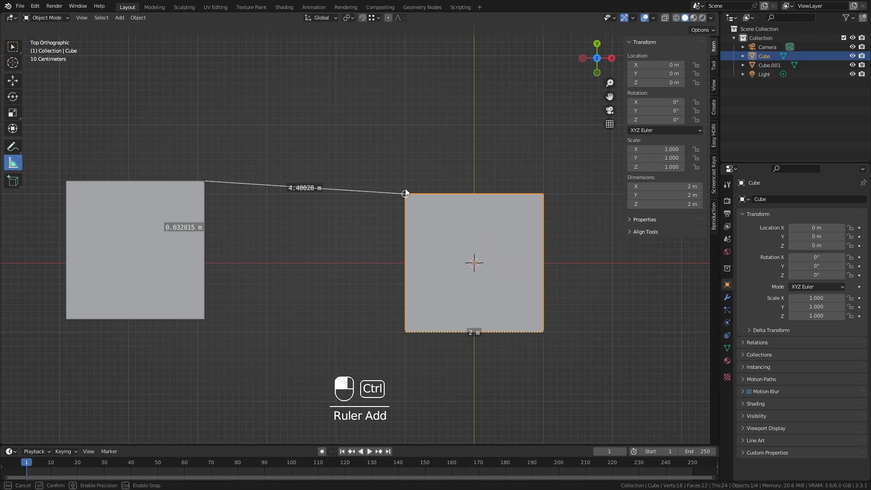
Move the ruler's misplaced end onto an upper corner so it spans the top corners of both cubes
middle_drag(458, 226, 365, 259)
drag(340, 292, 353, 193)
middle_drag(353, 194, 486, 172)
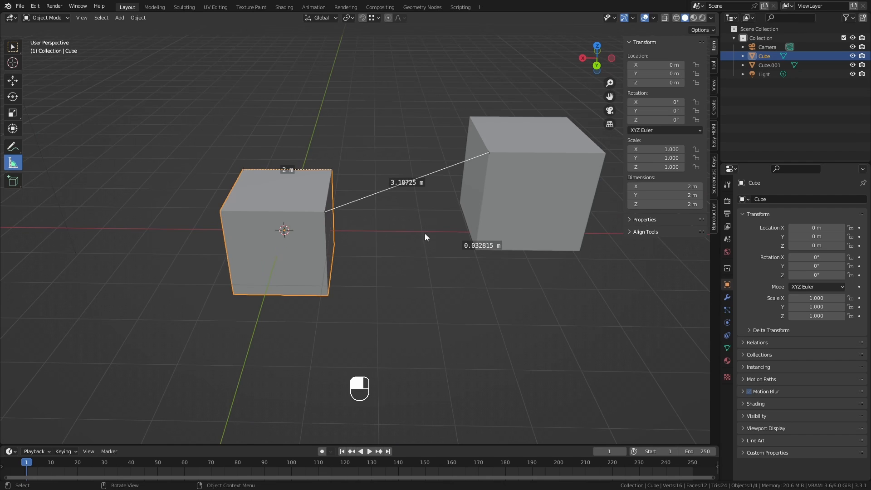
In front view, level the ruler between the two cubes to measure only their horizontal gap
scroll(523, 194, down, 4)
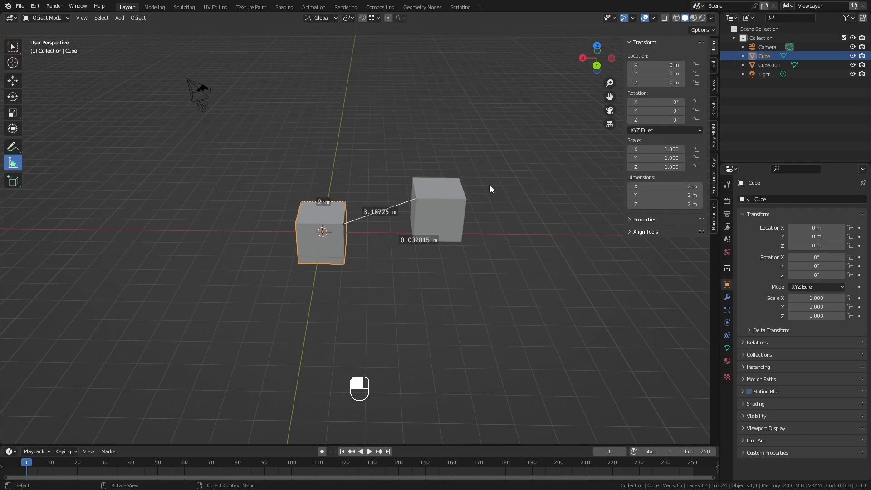
key(KP_3)
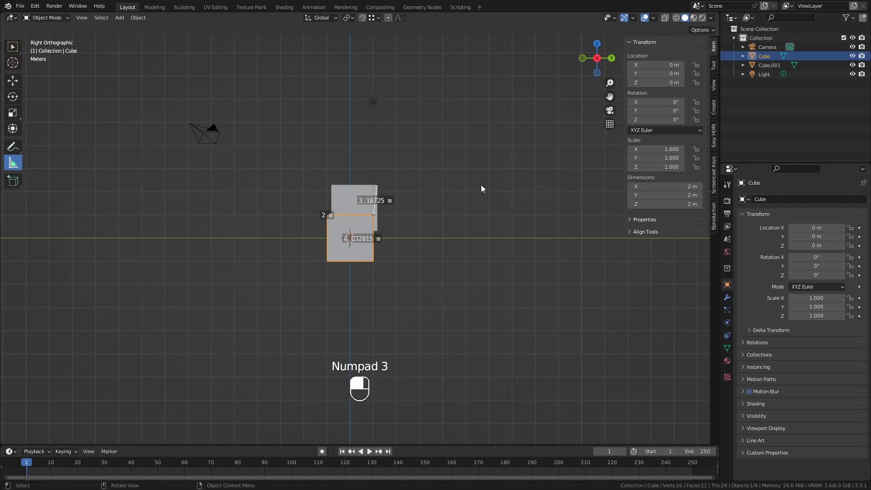
key(KP_1)
scroll(341, 198, up, 5)
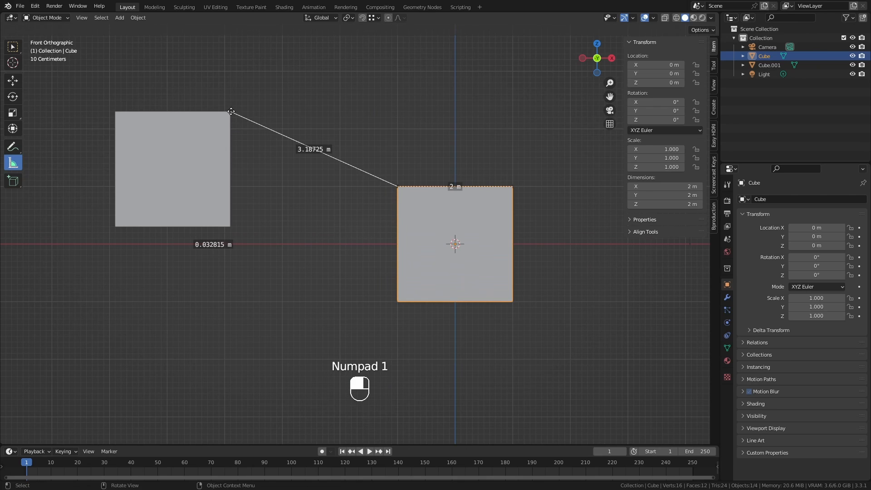
drag(234, 112, 230, 188)
middle_drag(440, 179, 264, 197)
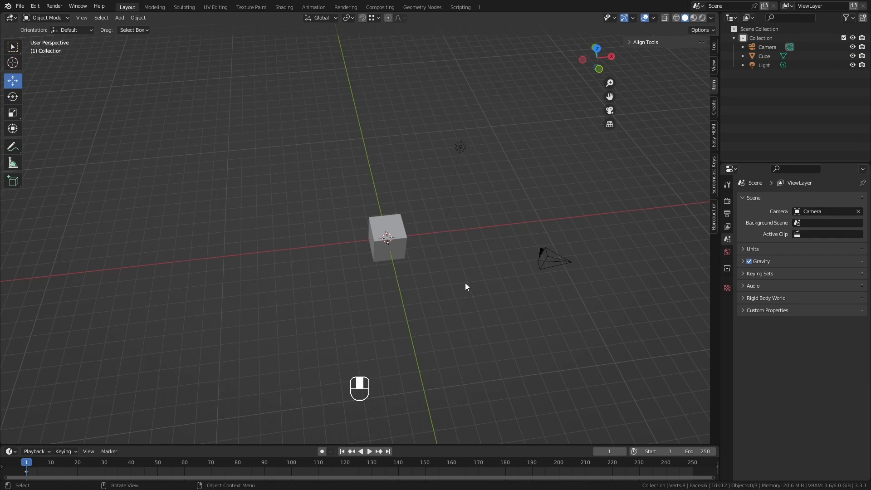
Add one centred horizontal loop cut around the cube in edit mode
click(405, 235)
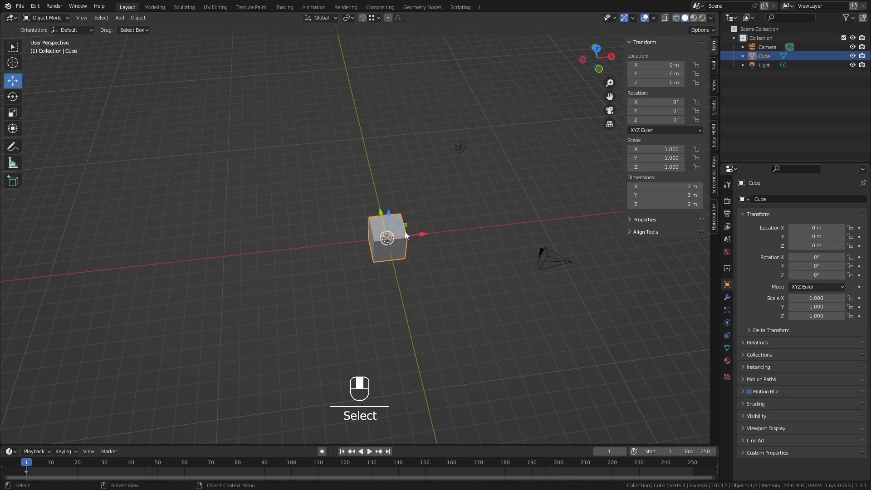
key(Tab)
scroll(319, 292, up, 3)
middle_drag(443, 315, 286, 278)
shift+middle_drag(287, 278, 363, 291)
key(ctrl+r)
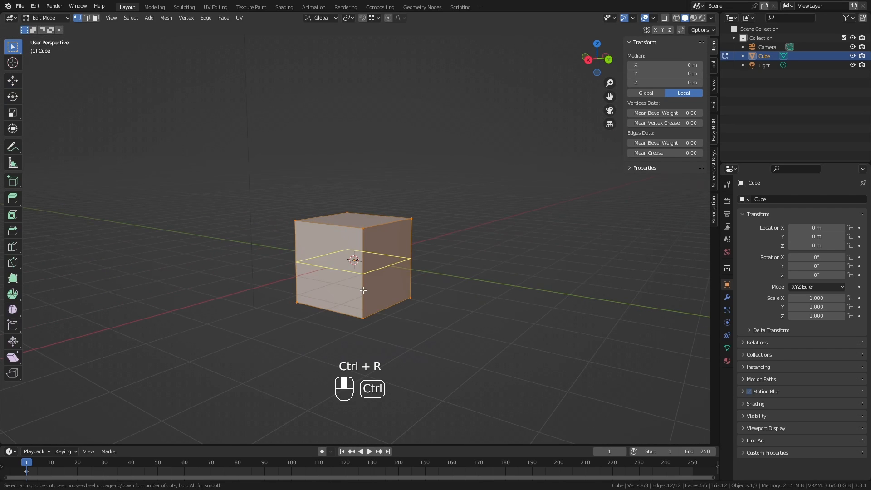
click(364, 290)
middle_drag(286, 313, 443, 286)
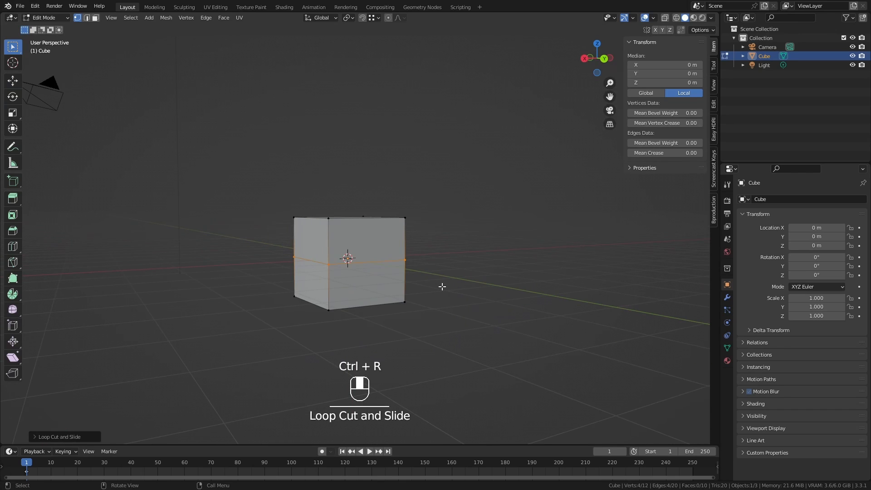
Enable the Edge Length measurement overlay for the cube's mesh
click(654, 18)
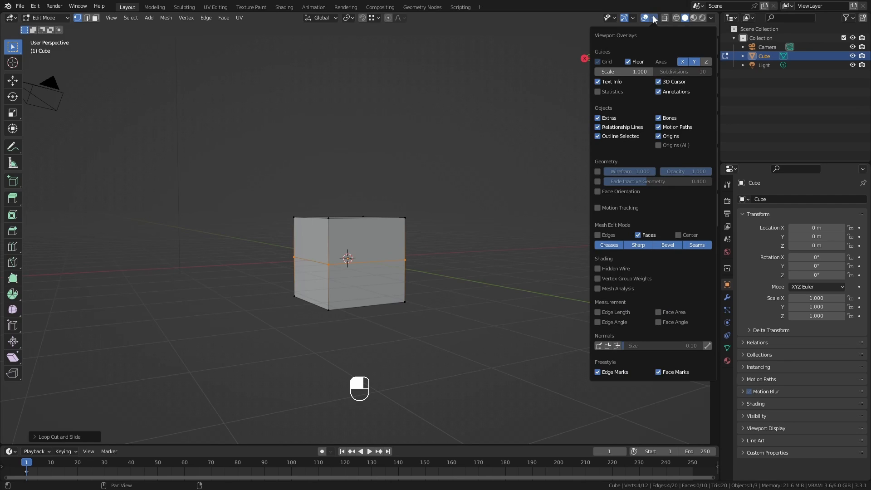
click(598, 312)
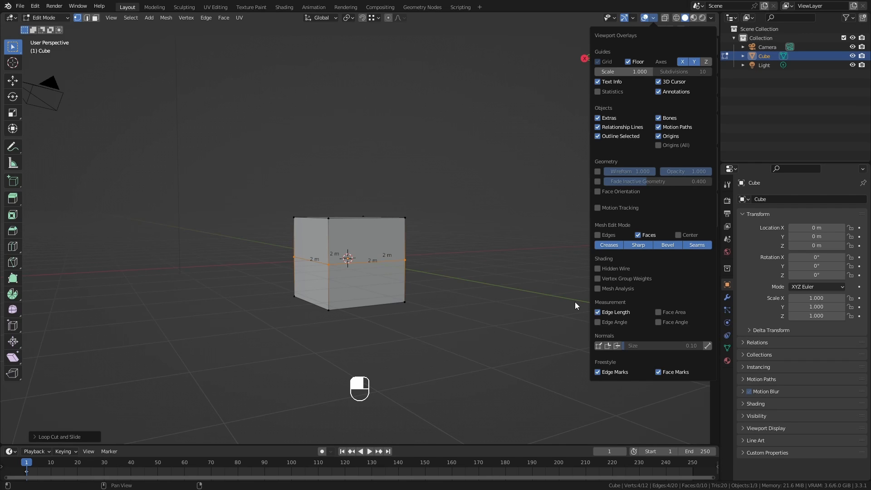
middle_drag(341, 195, 381, 272)
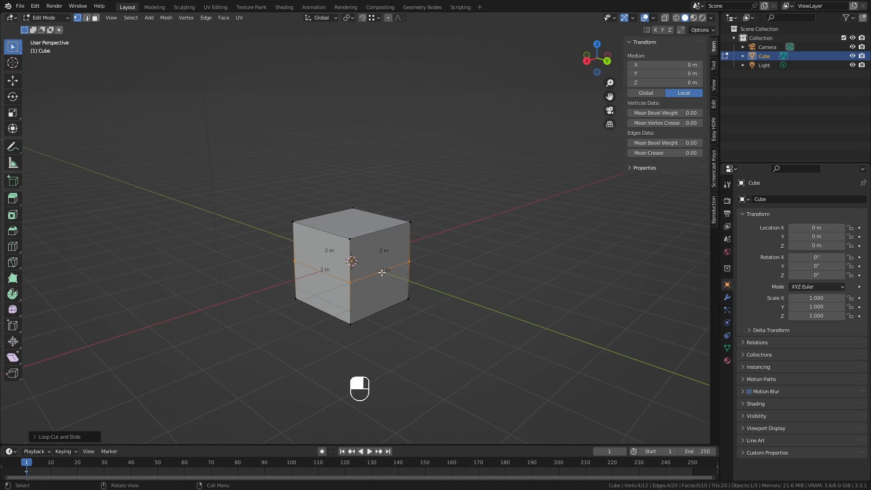
Select the end vertices of two adjacent loop-cut edges, one edge at a time, to read their lengths
scroll(382, 273, up, 3)
click(341, 328)
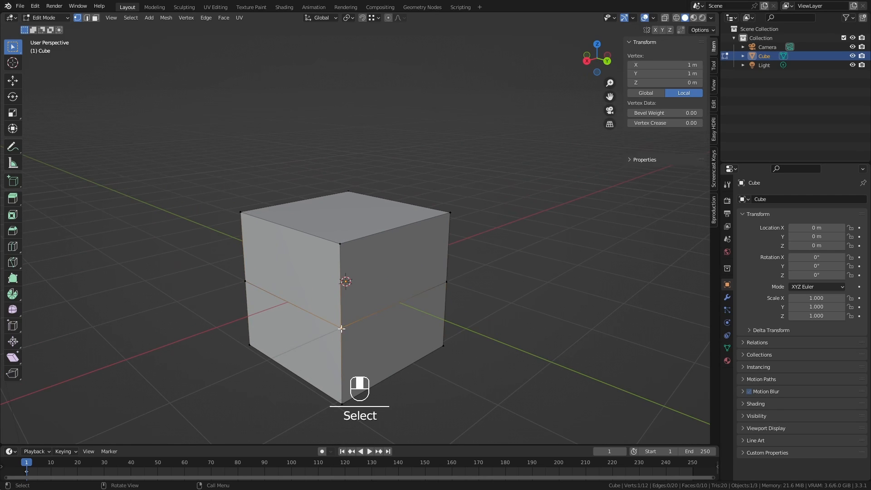
shift+click(447, 283)
middle_drag(446, 283, 328, 306)
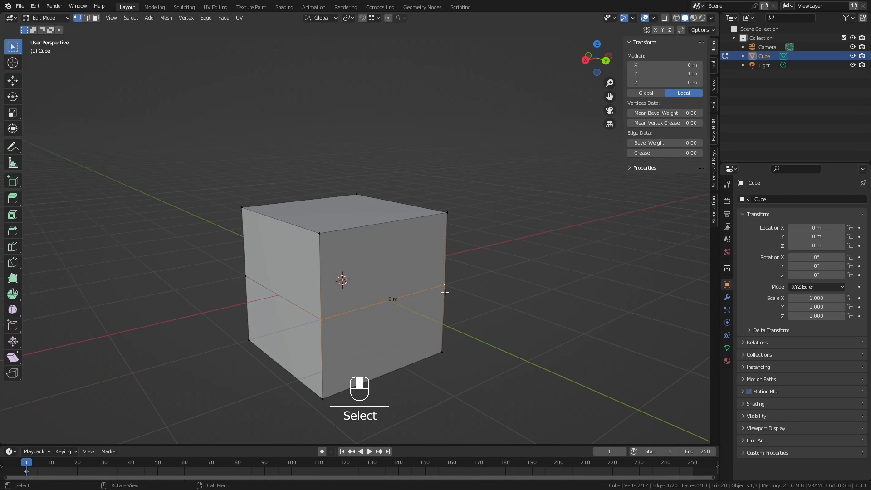
middle_drag(445, 293, 401, 317)
scroll(399, 317, down, 1)
click(325, 294)
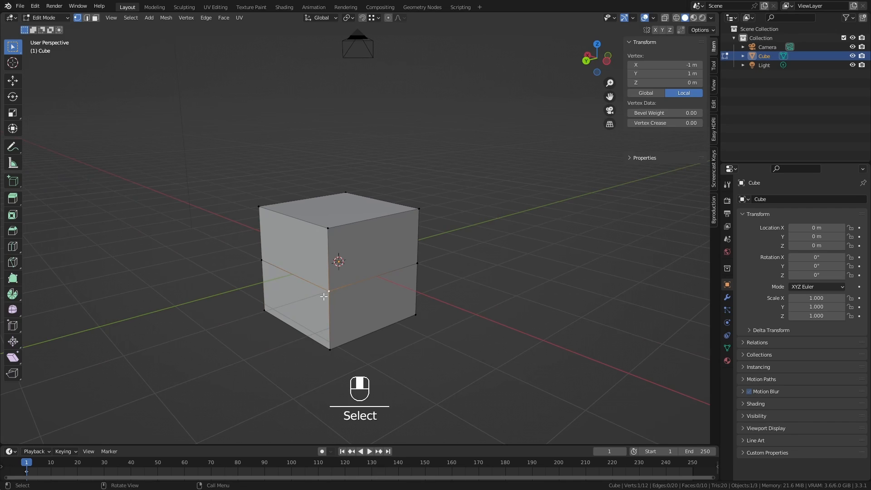
shift+click(416, 267)
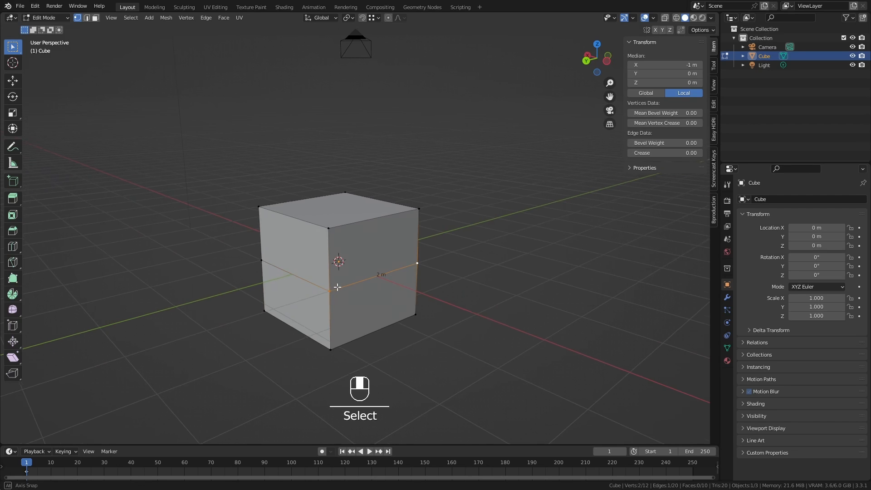
Select the end vertices of the upper and lower halves of one vertical corner edge to check their lengths
scroll(335, 291, up, 2)
click(331, 321)
shift+click(329, 226)
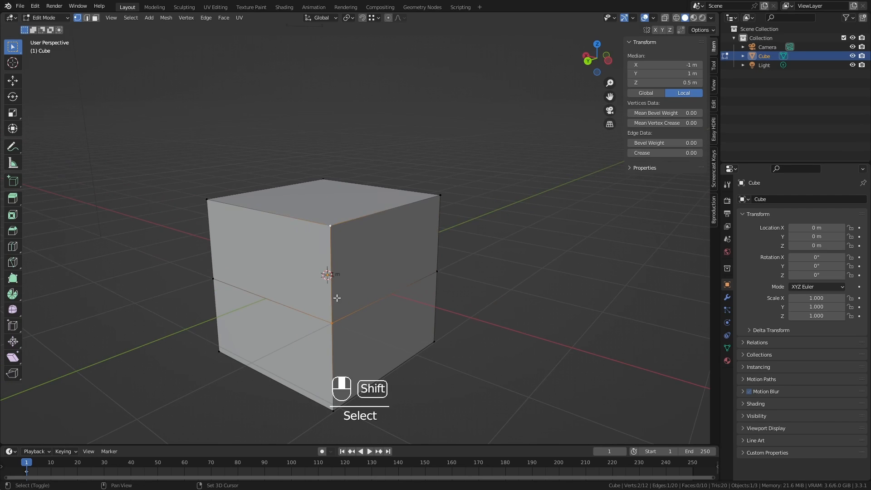
middle_drag(402, 316, 399, 297)
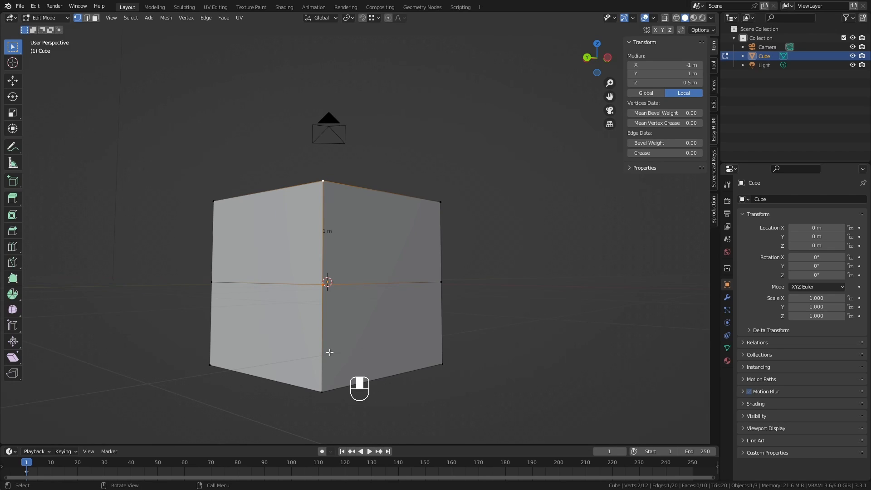
click(324, 291)
shift+click(321, 386)
Select both end vertices of the loop-cut edge on the cube's negative X side to display its length
click(334, 295)
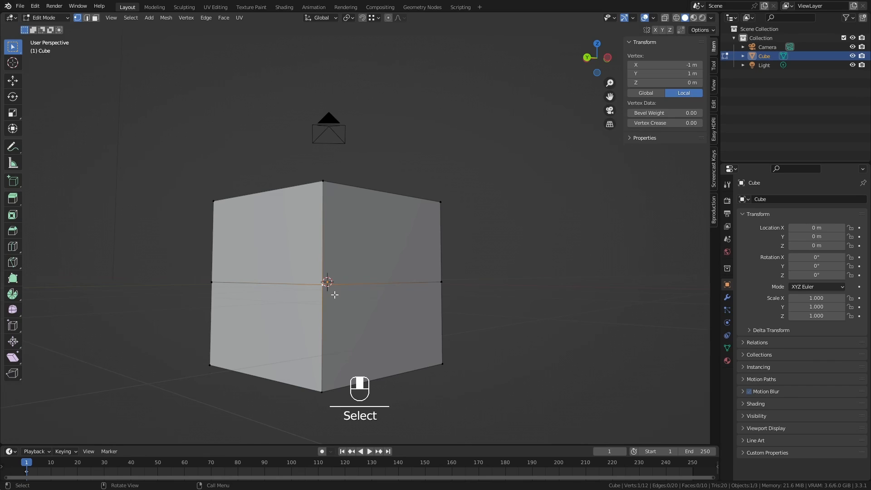
middle_drag(361, 290, 428, 330)
shift+click(436, 289)
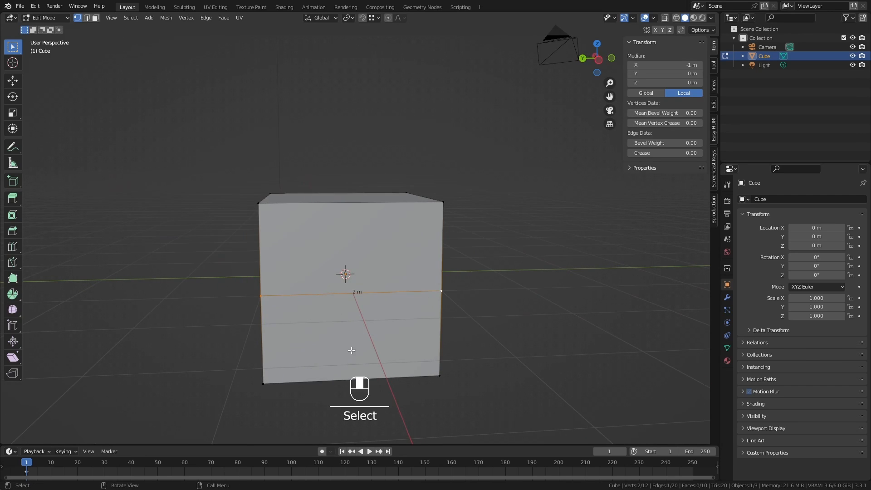
Switch to edge selection and select individual edges around the cube, including the loop-cut edges, to read their lengths
click(86, 18)
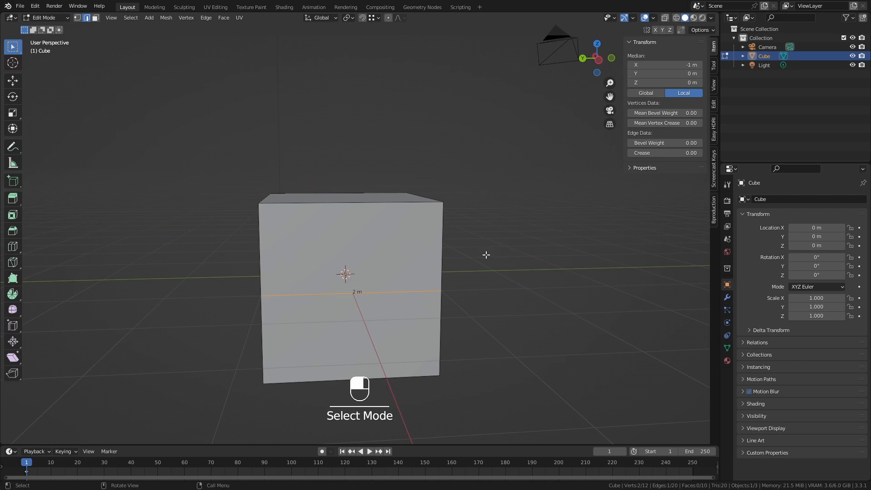
click(301, 284)
middle_drag(302, 284, 296, 272)
click(347, 220)
middle_drag(347, 220, 383, 285)
click(383, 284)
middle_drag(461, 315, 409, 276)
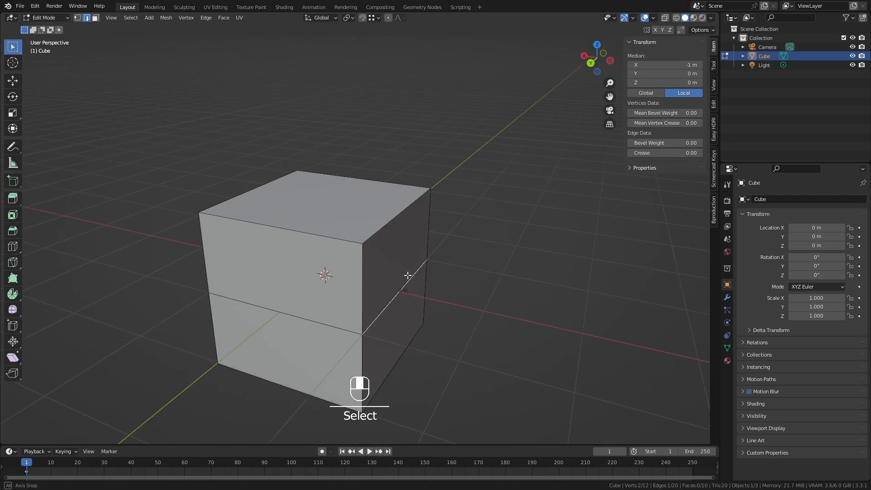
Select the cube's entire middle edge loop and slide it up to a Z position of 0.5 m
alt+click(383, 307)
middle_drag(512, 317, 391, 241)
scroll(372, 310, up, 3)
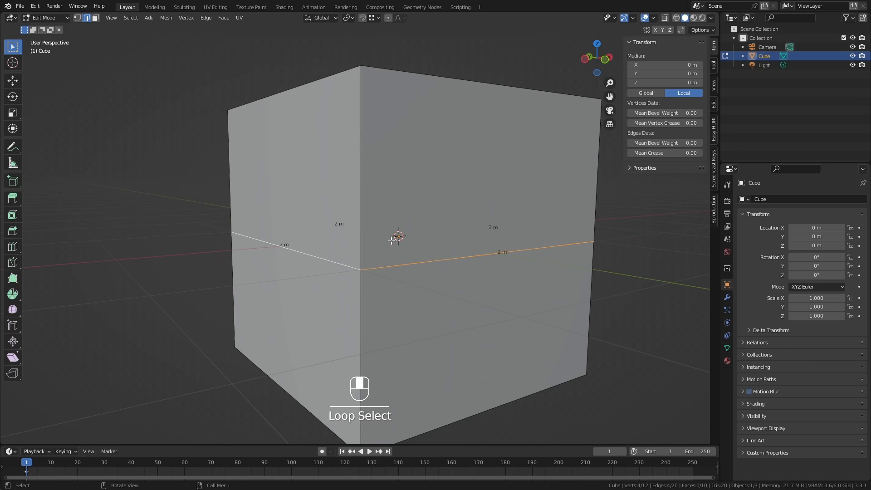
key(g)
key(g)
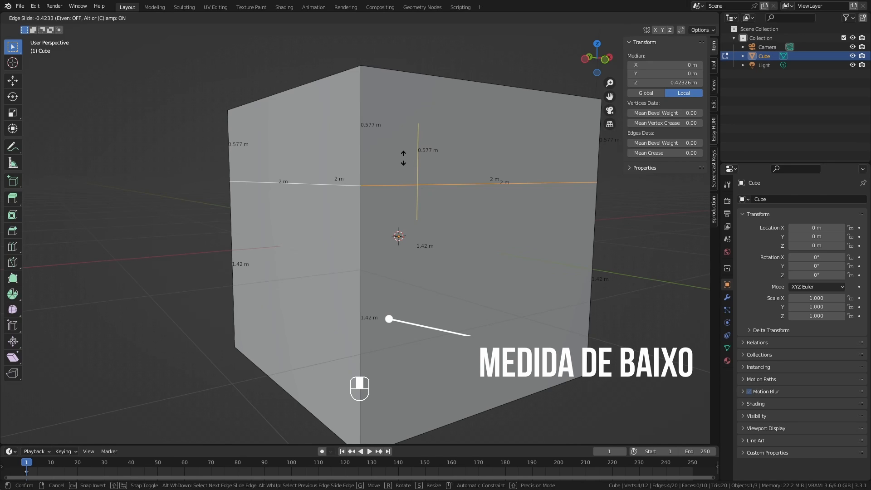
drag(403, 157, 402, 142)
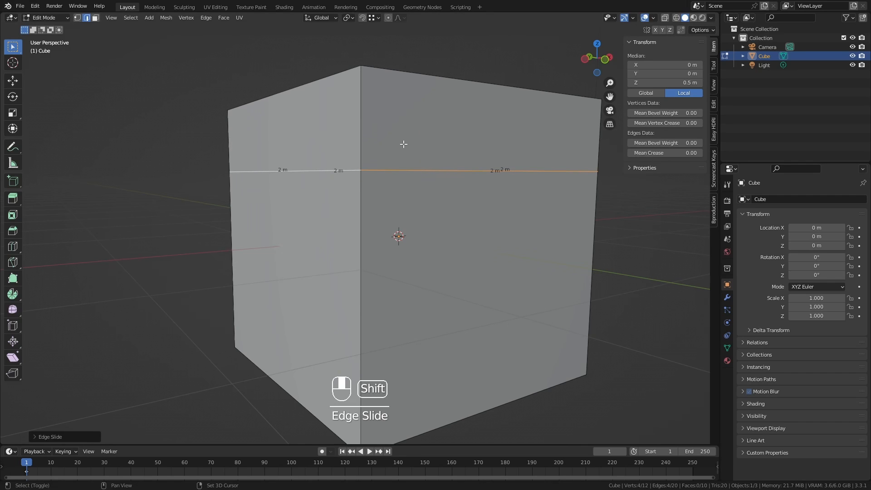
Duplicate the vertical corner edge below the edge loop and place the copy beside the cube, with its movement locked to the XY plane
scroll(380, 284, down, 1)
click(359, 280)
middle_drag(371, 295, 404, 296)
shift+middle_drag(384, 331, 467, 286)
scroll(462, 259, up, 3)
scroll(437, 283, down, 6)
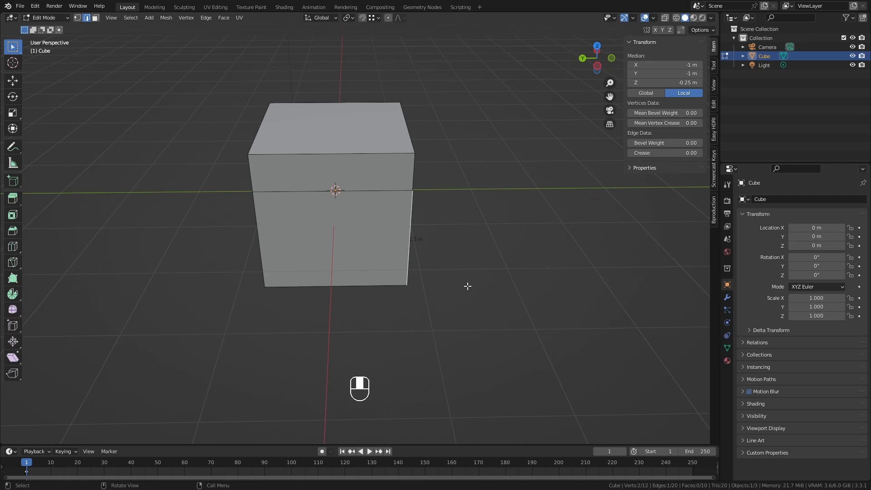
key(shift)
key(shift+d)
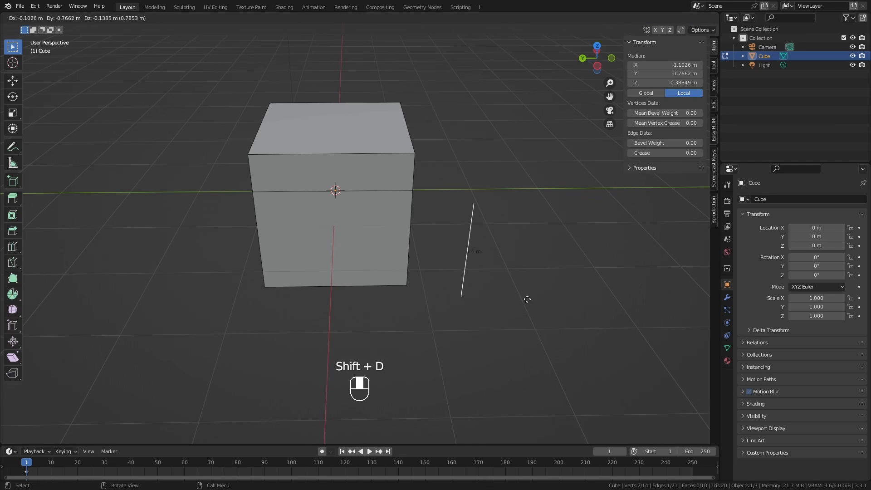
key(shift+z)
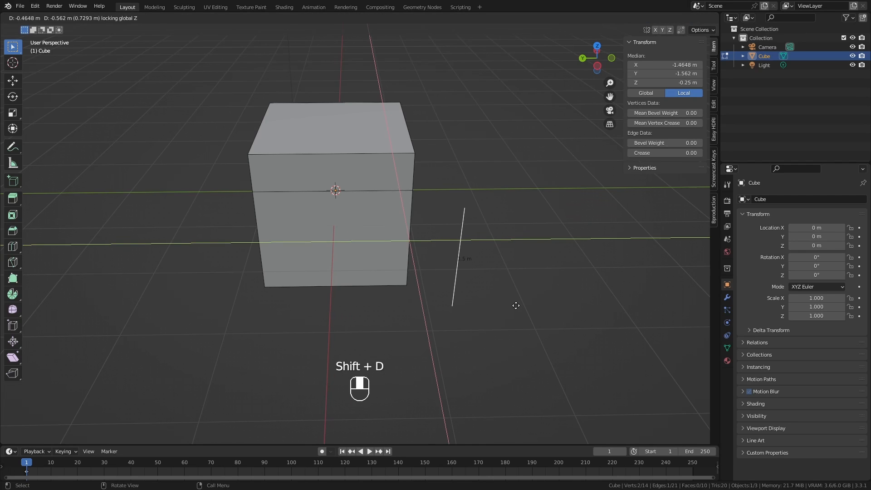
click(516, 306)
Separate the duplicated edge into its own object and return to Object Mode
key(p)
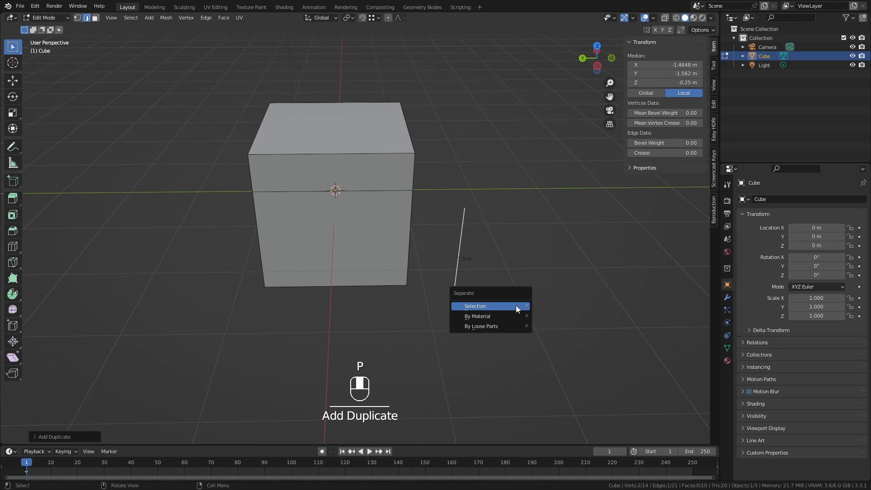
key(p)
click(456, 265)
key(Tab)
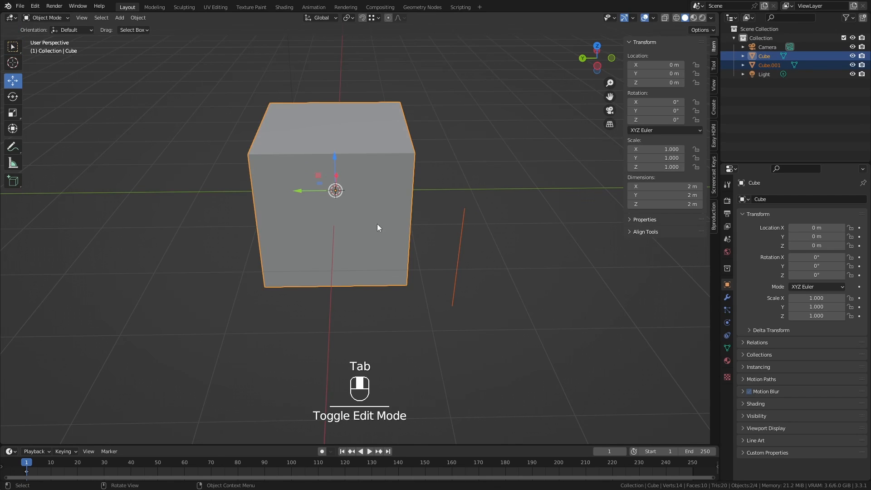
Select the separated edge object, check its Z dimension, and delete the object
click(463, 233)
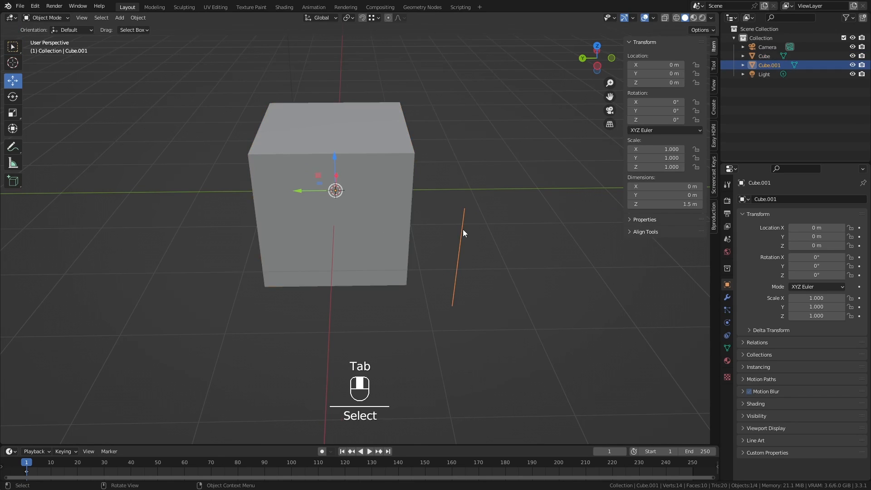
click(665, 204)
click(640, 204)
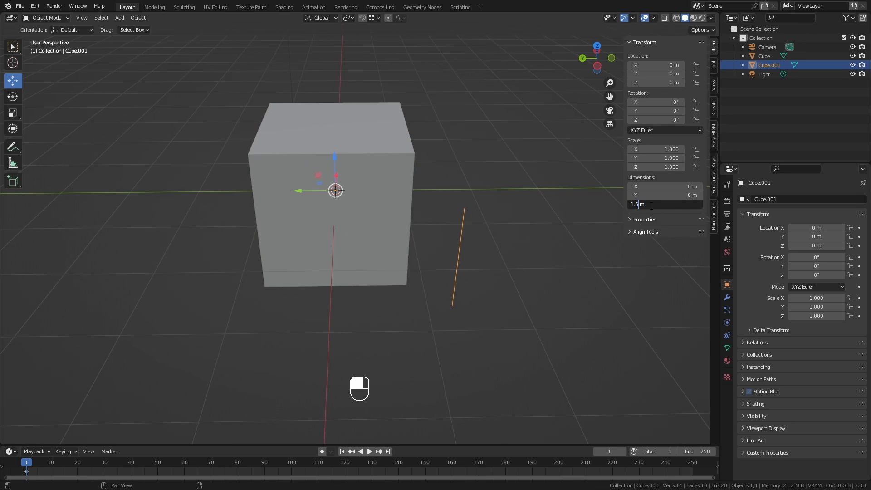
click(453, 236)
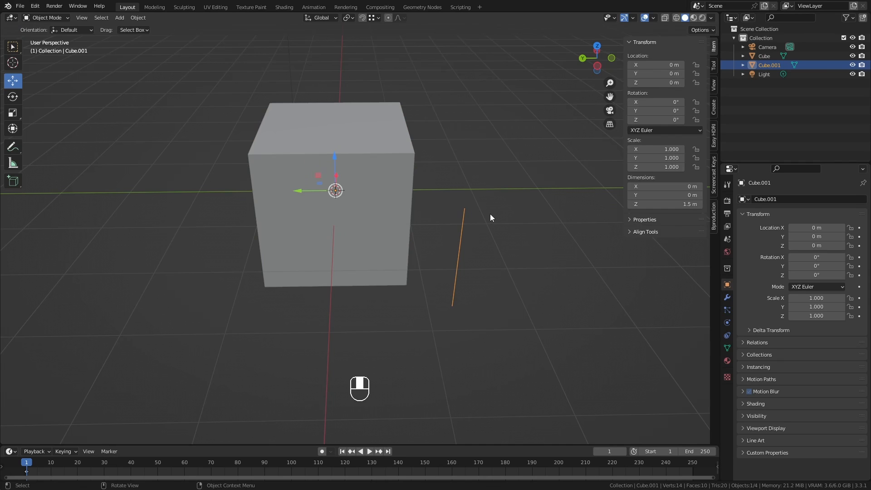
key(Delete)
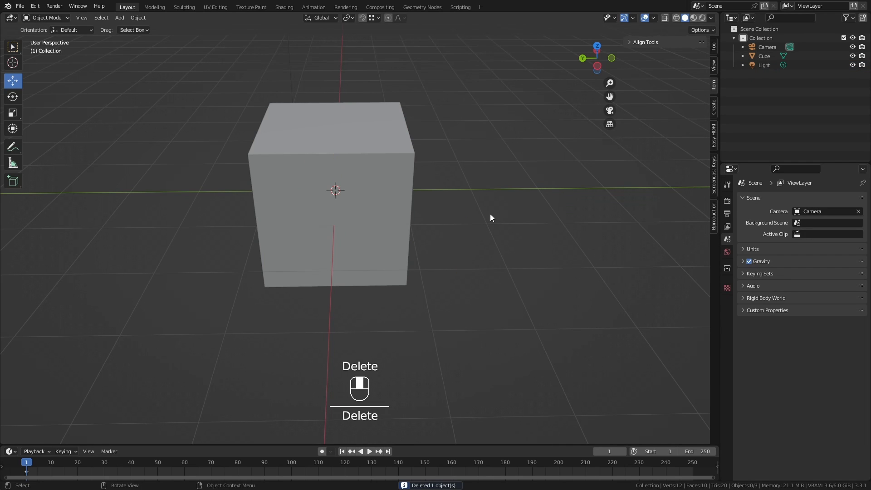
Select the cube and enter Edit Mode
click(361, 199)
middle_drag(362, 200, 363, 221)
key(Tab)
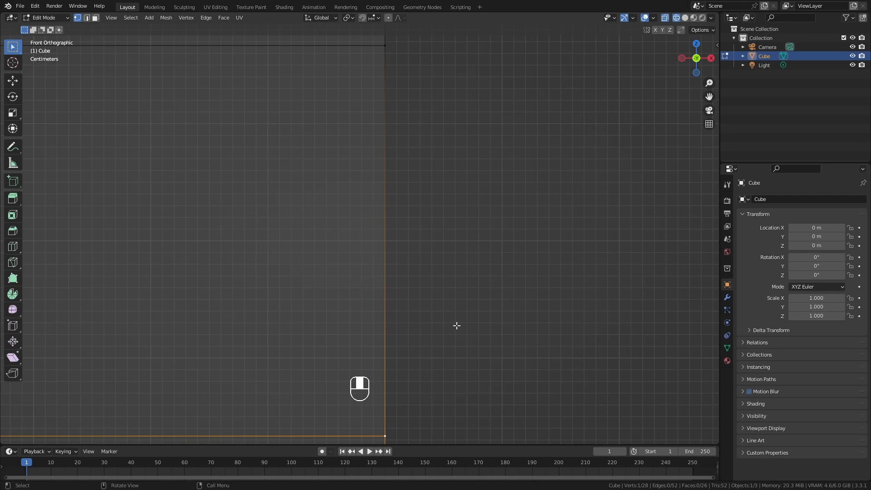
In front view, move the selected corner vertex up along Z by about 0.016 m with fine precision
middle_drag(458, 325, 453, 323)
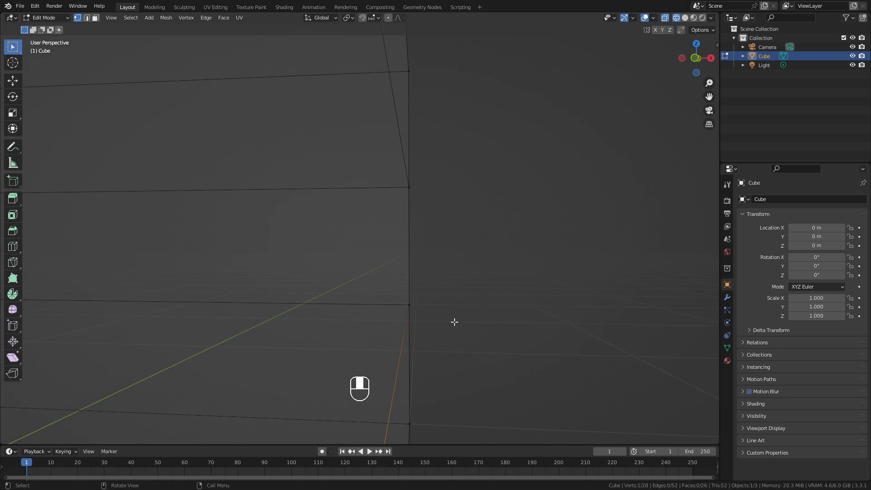
key(KP_1)
key(g)
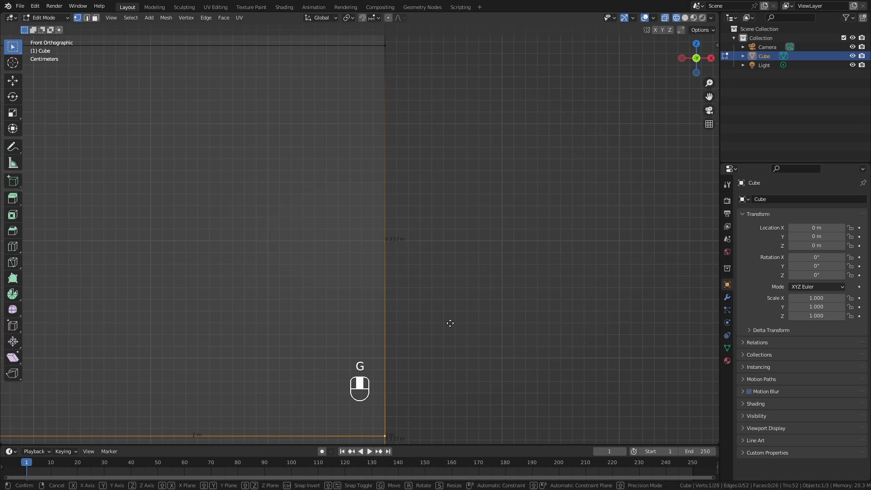
key(z)
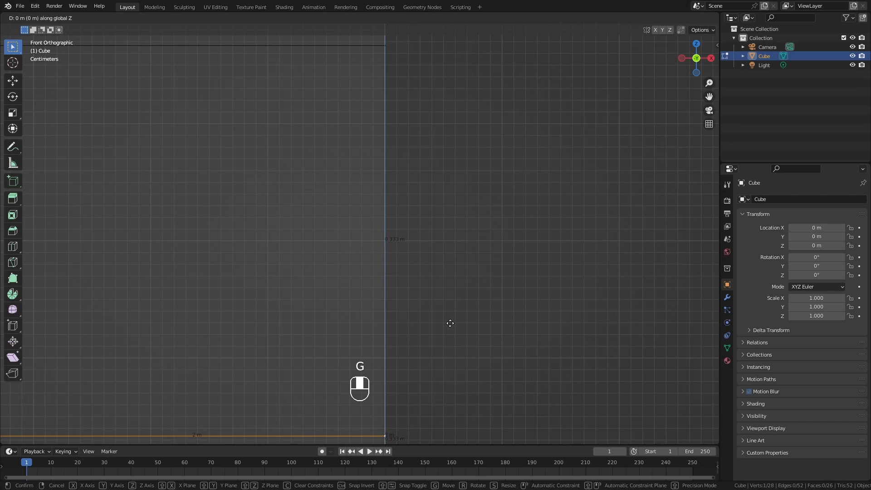
key(shift)
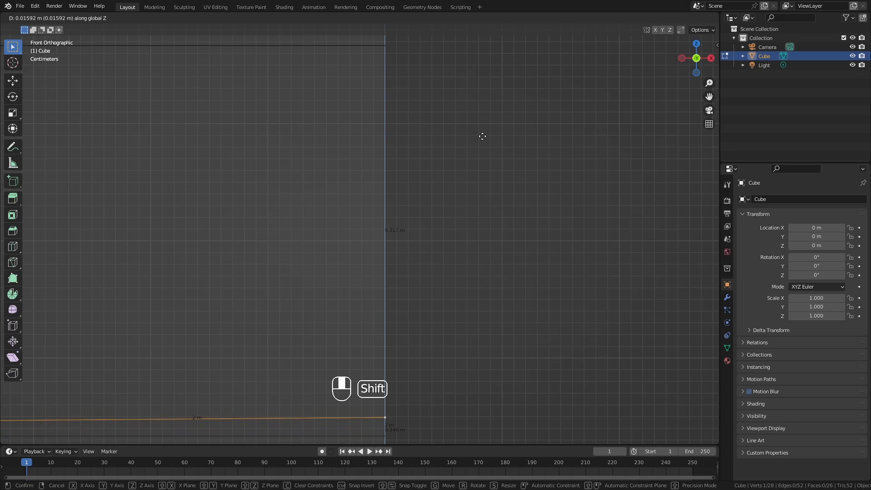
Switch to face selection and select the large face below the edge loop on the negative Y side to display its edge lengths
key(Tab)
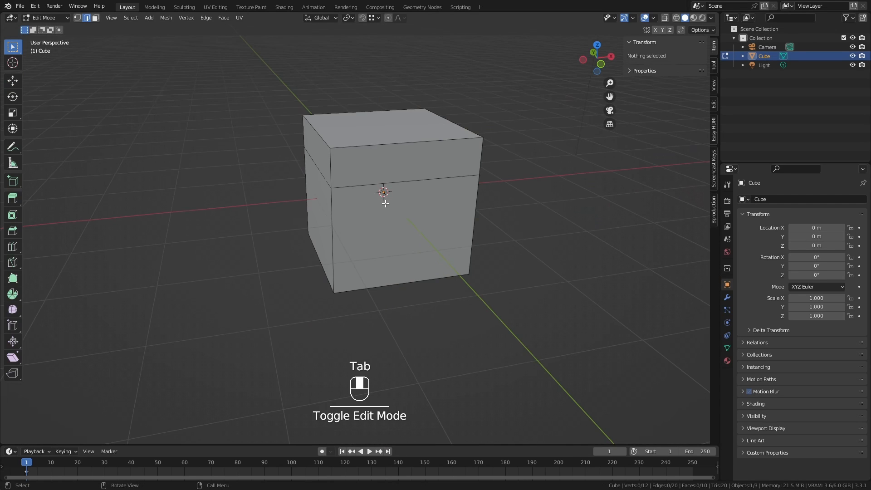
click(95, 19)
click(419, 199)
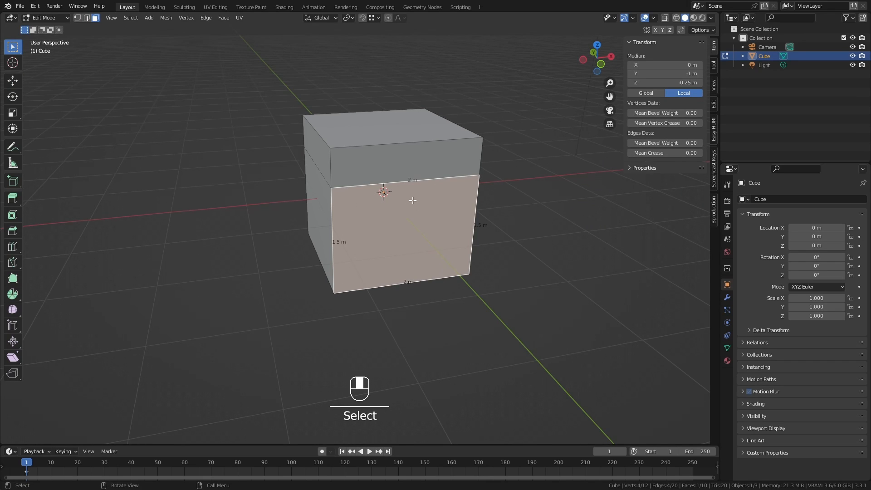
scroll(413, 200, up, 2)
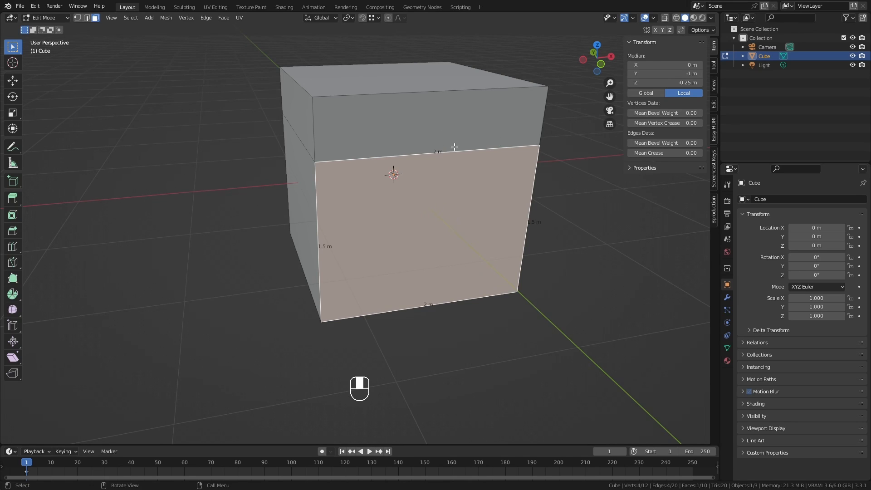
middle_drag(455, 147, 445, 161)
Enable the Face Area measurement overlay for the cube's mesh in Edit Mode
key(Tab)
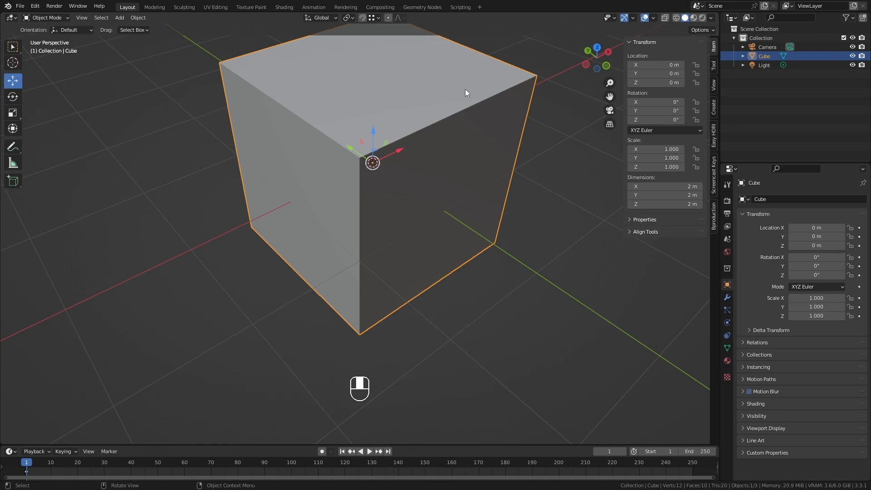
key(Tab)
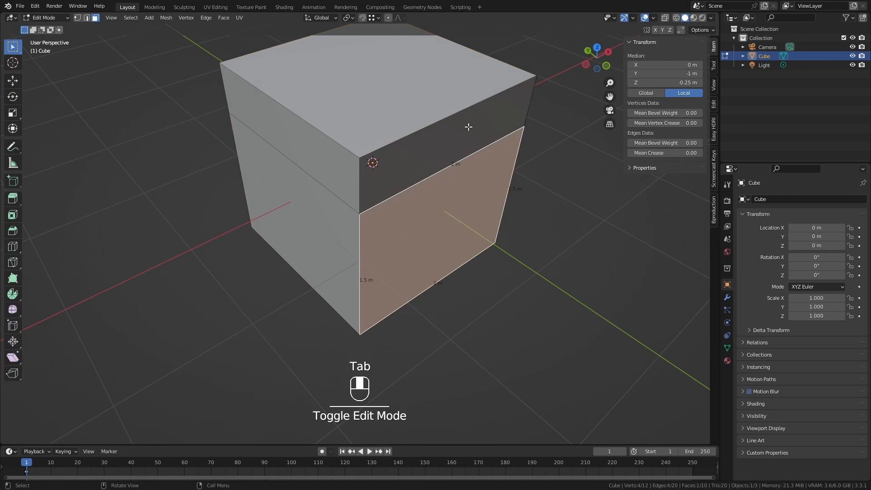
click(653, 17)
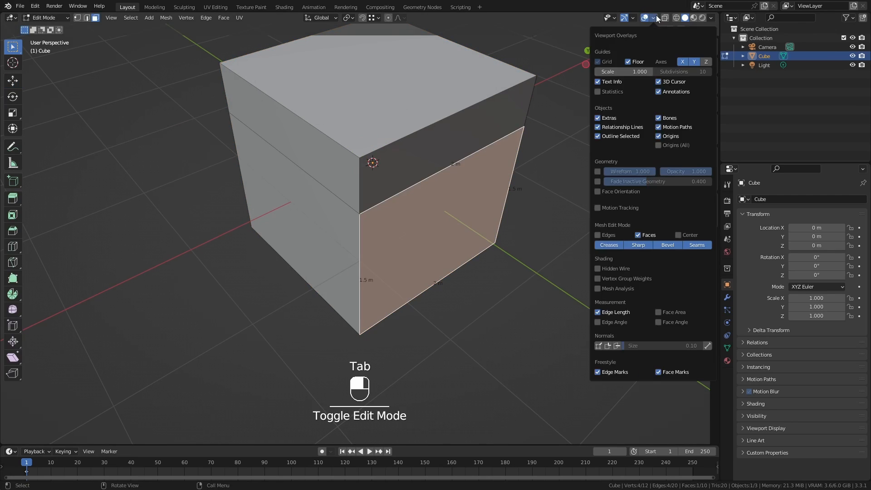
click(658, 312)
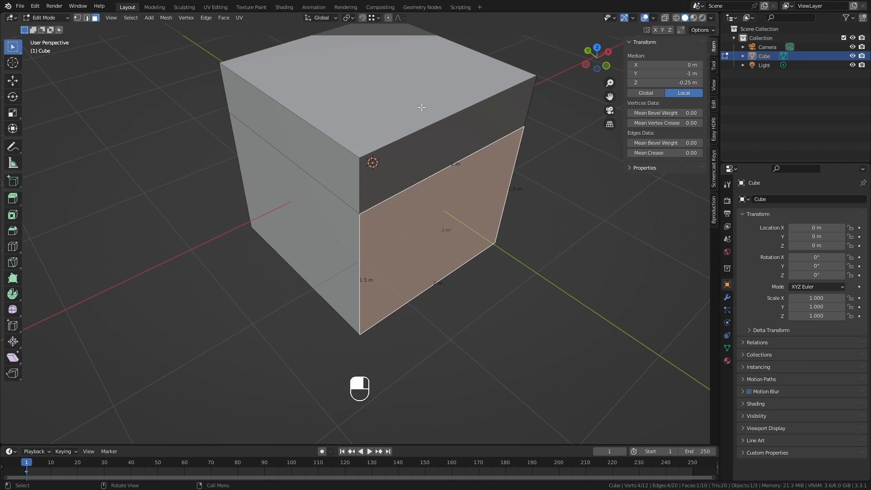
Select the cube's top face and examine its area and edge lengths from several angles
click(357, 102)
middle_drag(348, 100, 414, 220)
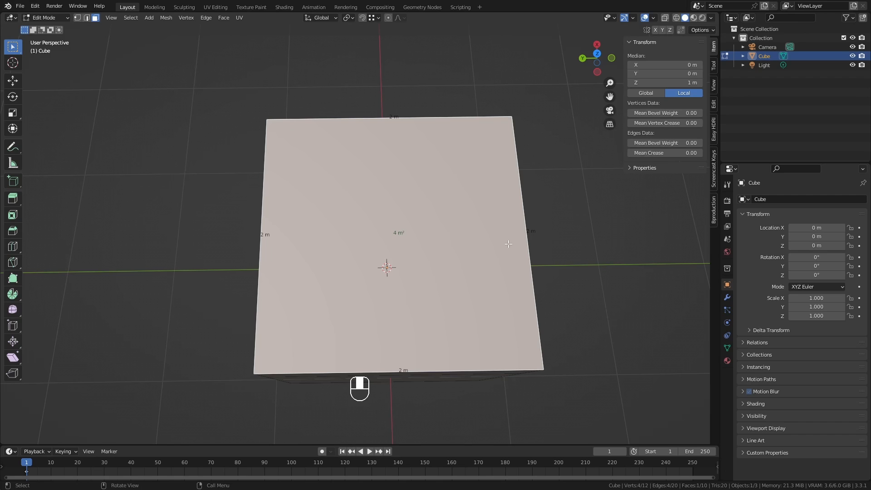
scroll(442, 236, down, 6)
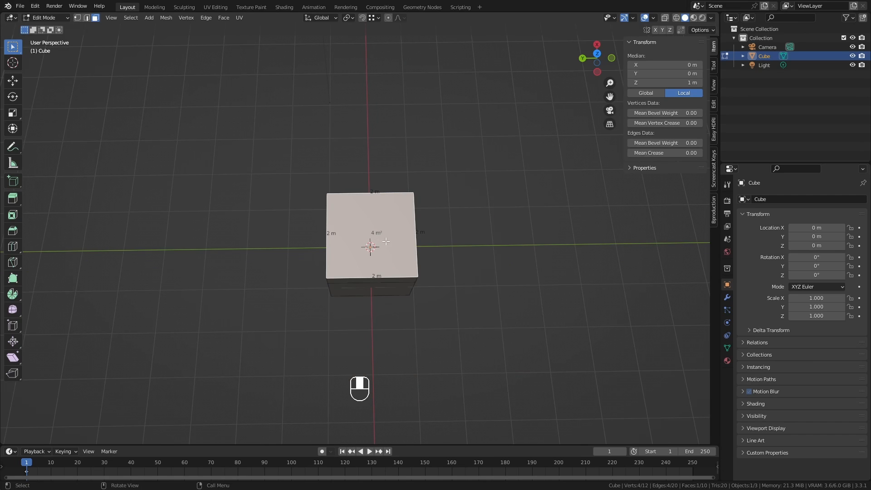
middle_drag(387, 240, 389, 150)
scroll(390, 137, up, 5)
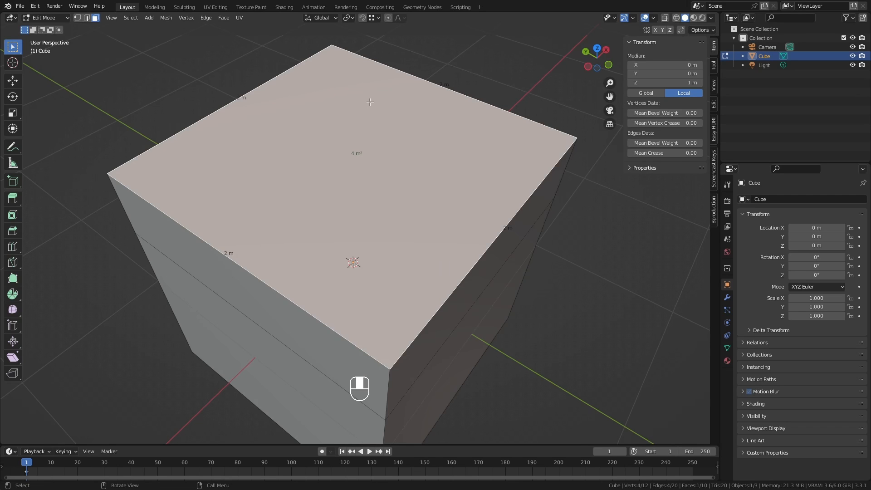
scroll(377, 109, down, 5)
middle_drag(381, 114, 406, 159)
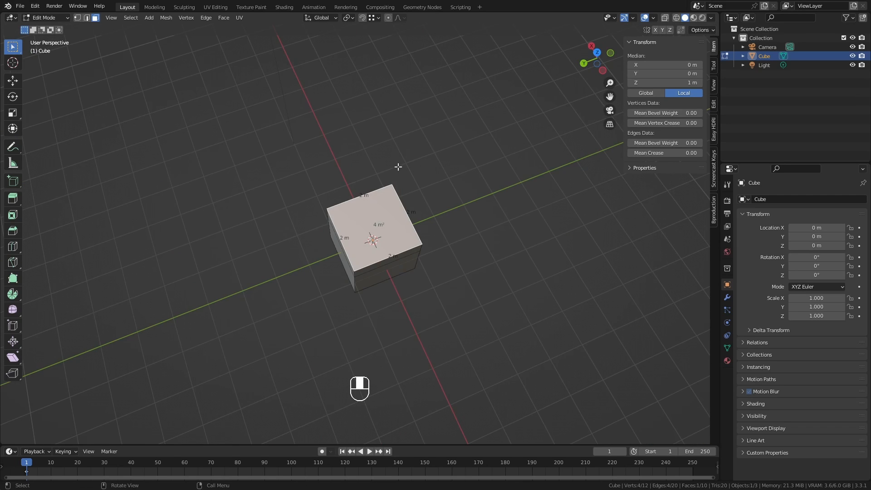
In top view, duplicate the top face, place the copy beyond the cube toward positive X and Y, and separate it into its own object
key(KP_7)
key(shift+d)
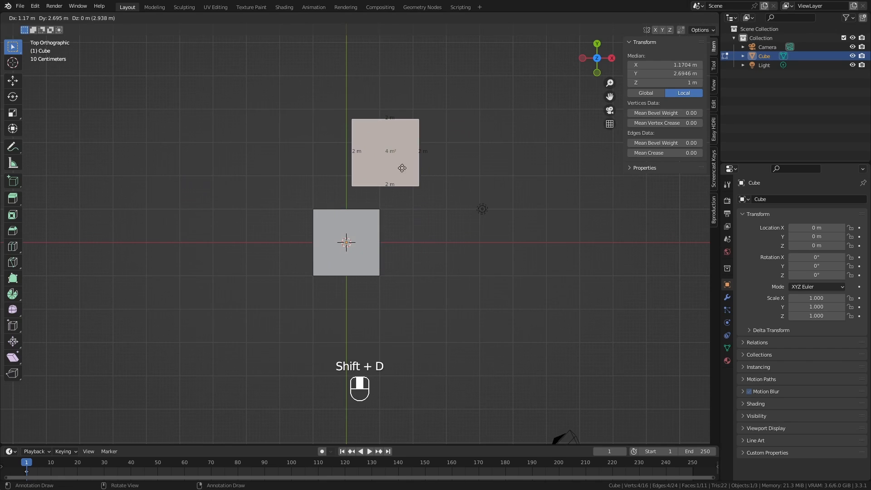
click(405, 166)
key(p)
click(404, 166)
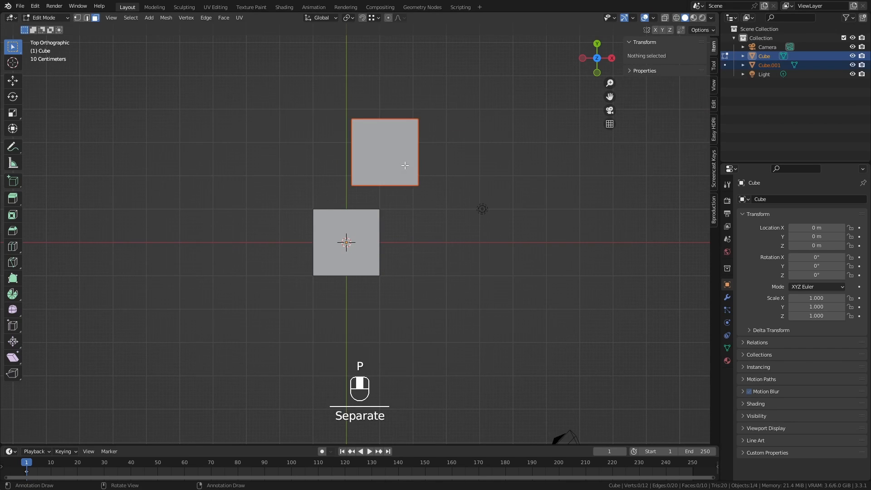
In Object Mode, select the separated face and move its origin onto its own geometry
key(Tab)
click(397, 169)
right_click(390, 165)
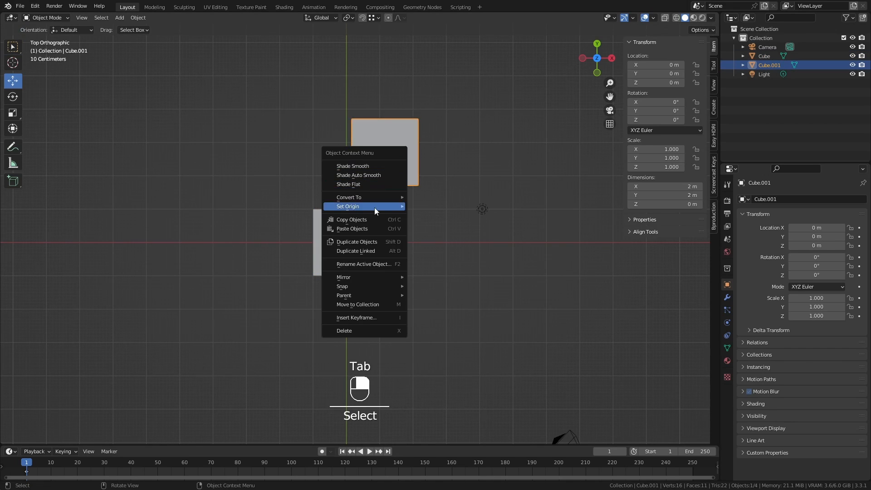
mouse_move(375, 197)
click(436, 200)
Enter Edit Mode on the L-shaped plane and select all its faces to examine every edge length and face area
scroll(377, 116, up, 2)
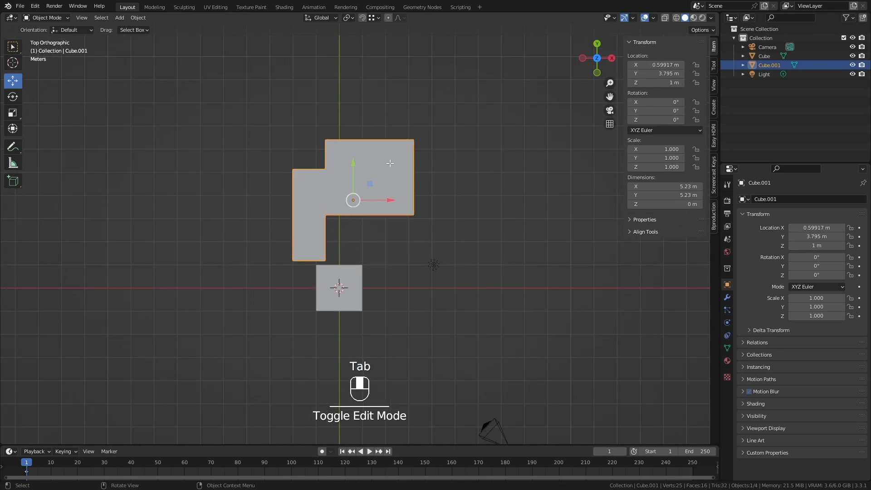
key(Tab)
middle_drag(377, 182, 410, 212)
scroll(426, 182, up, 3)
key(a)
scroll(427, 182, down, 2)
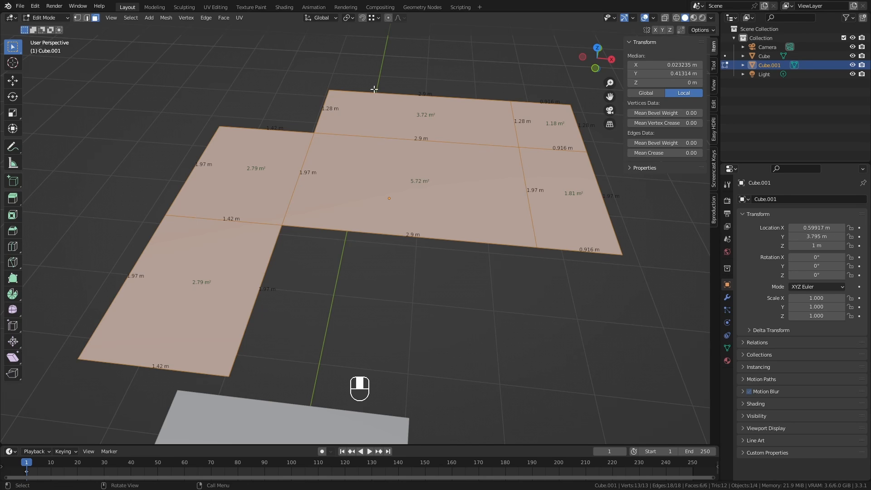
Set the cube's scale to 2 on the X, Y and Z axes
middle_drag(450, 285, 421, 226)
drag(659, 167, 659, 150)
text(2)
key(Return)
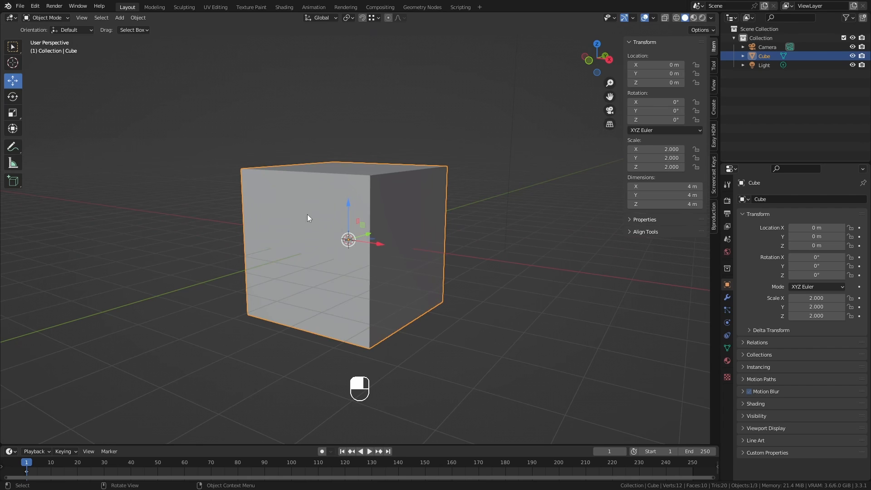
Enter Edit Mode on the scaled cube and examine the edge lengths of its top face in top view
scroll(306, 218, down, 4)
middle_drag(309, 207, 332, 182)
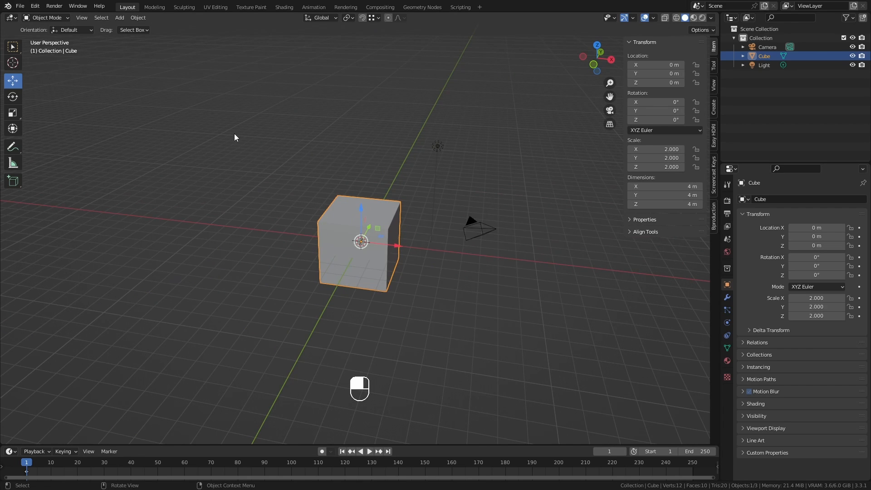
key(Tab)
key(KP_7)
click(373, 207)
scroll(372, 195, up, 3)
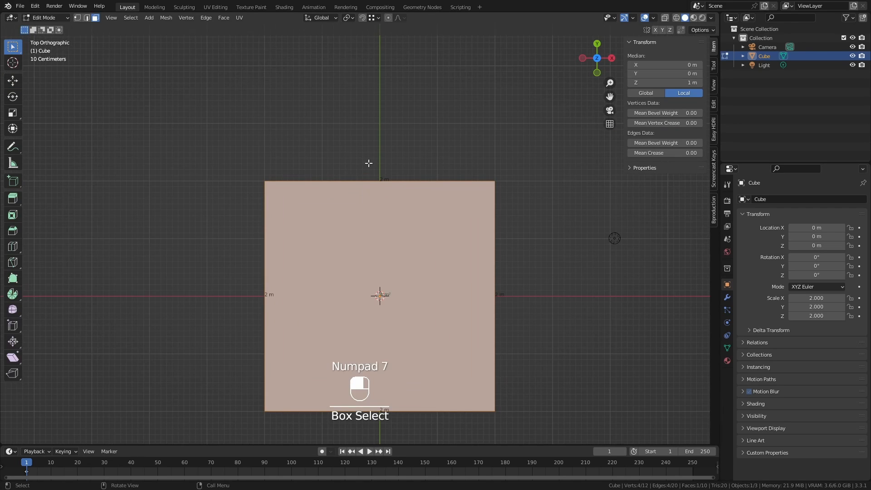
Compare the cube's overall dimensions in Object Mode with its top face's edge lengths and area in Edit Mode
key(Tab)
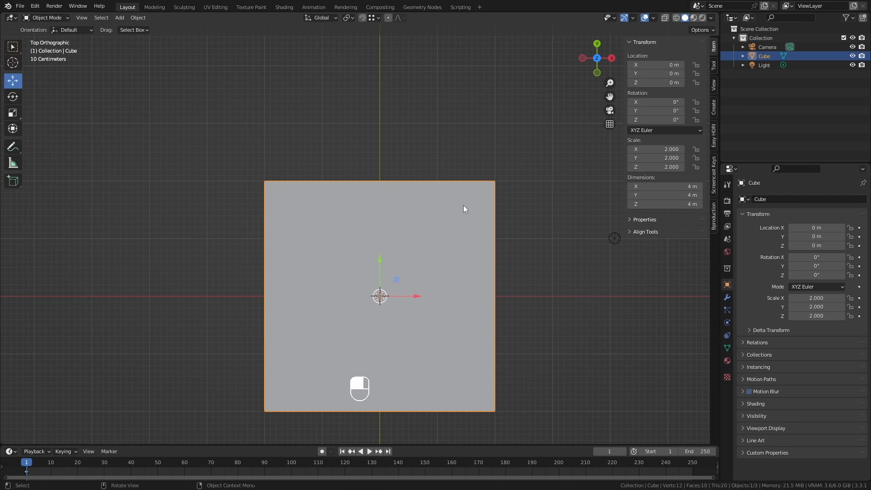
scroll(441, 295, down, 3)
middle_drag(440, 295, 431, 254)
scroll(408, 246, up, 1)
key(Tab)
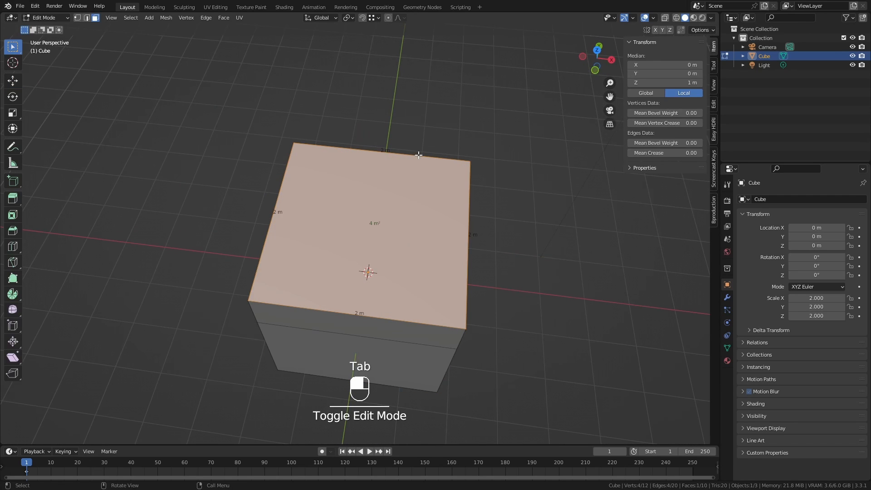
Return to Object Mode and apply the cube's scale
key(Tab)
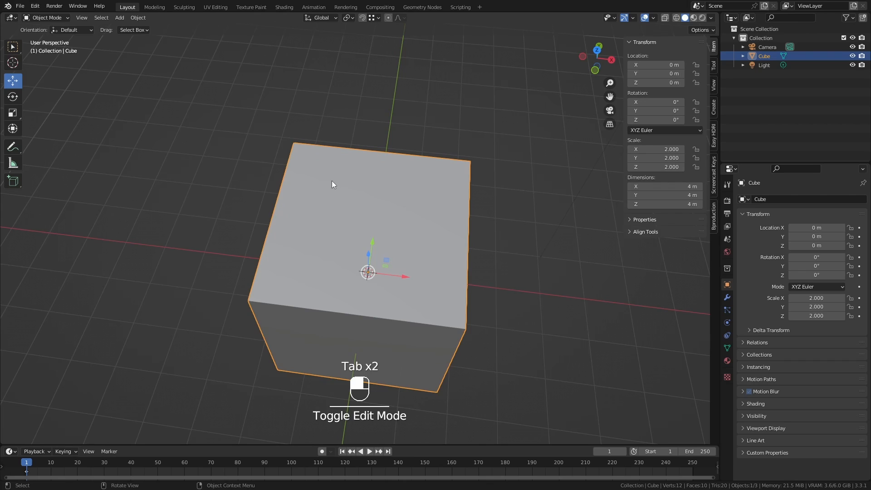
key(ctrl+a)
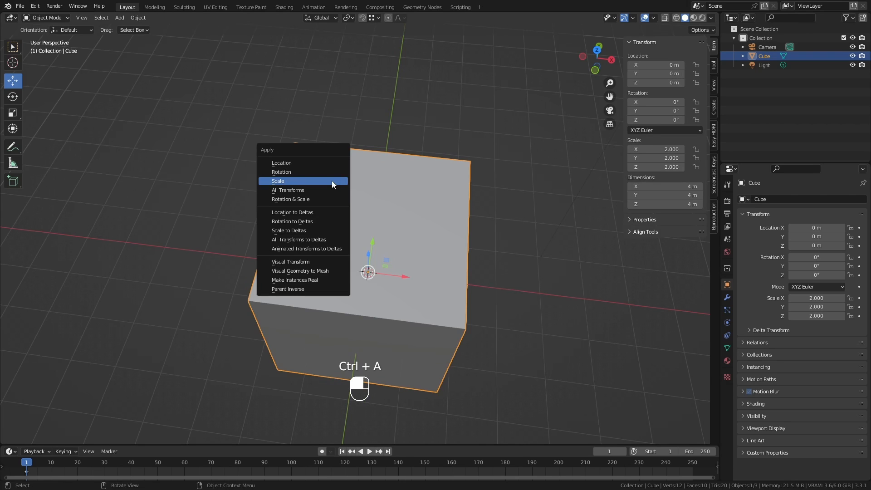
click(278, 181)
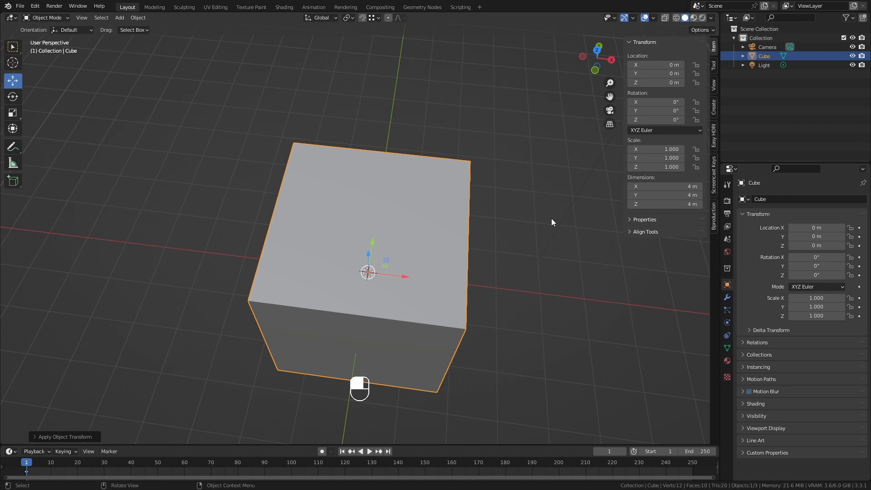
Re-examine the top face's edge lengths and area in Edit Mode, and return to Object Mode to view the whole cube
middle_drag(397, 270, 505, 226)
key(Tab)
middle_drag(387, 349, 434, 253)
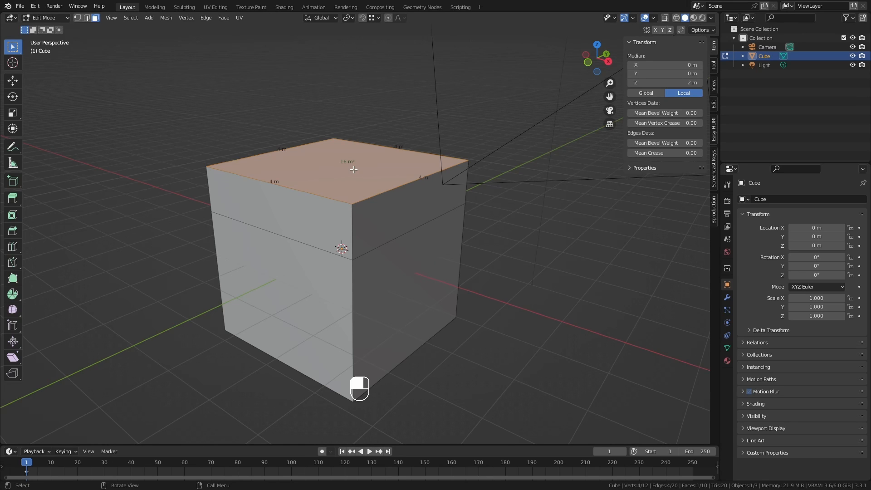
scroll(404, 239, down, 3)
middle_drag(381, 230, 343, 226)
key(Tab)
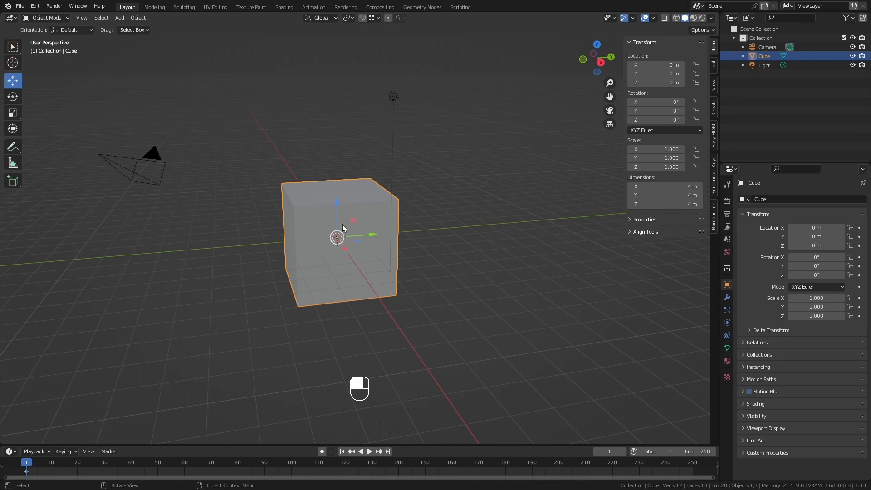
middle_drag(364, 258, 377, 254)
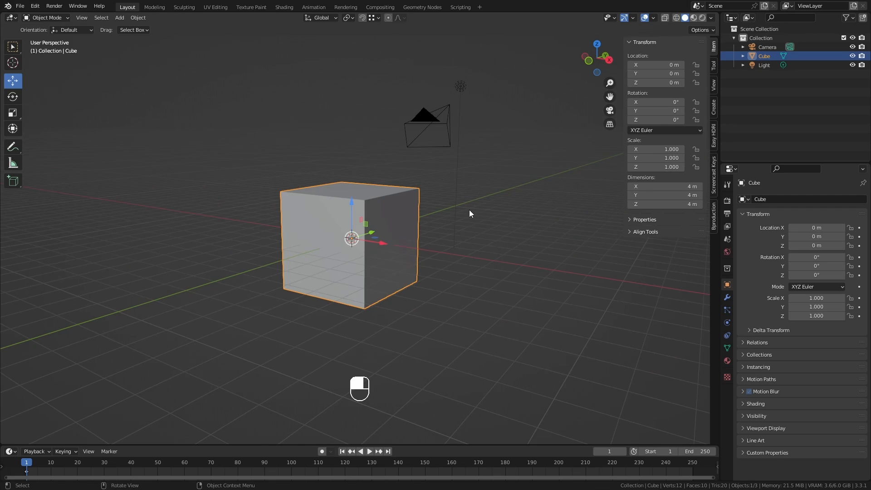
middle_drag(470, 210, 325, 230)
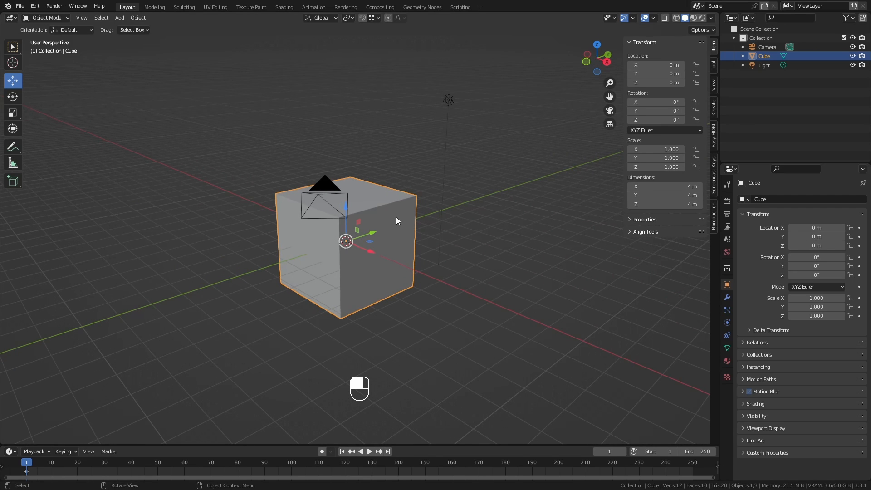
Enter Edit Mode on the triangular plane, turn on the Face Angle overlay and select the face in face selection mode
key(Tab)
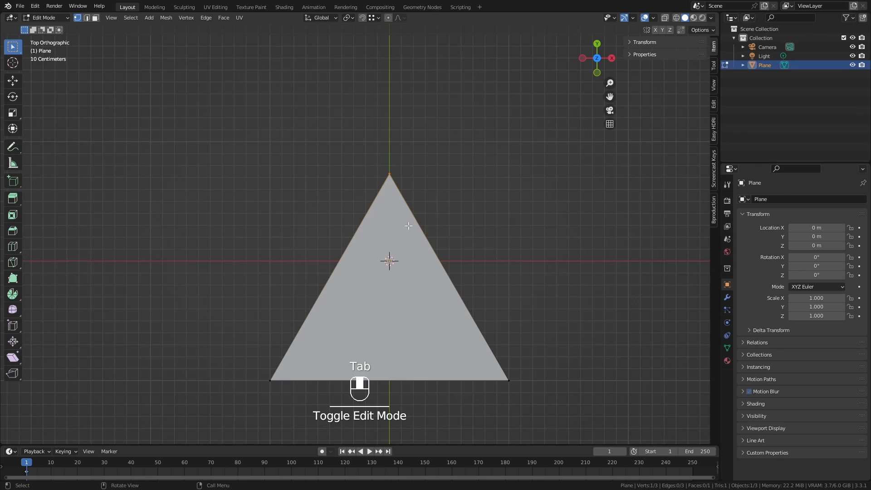
click(96, 18)
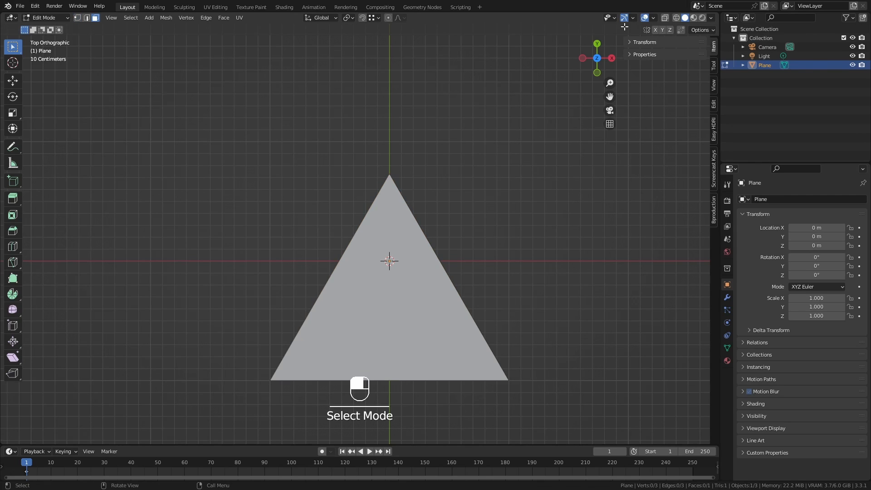
click(653, 18)
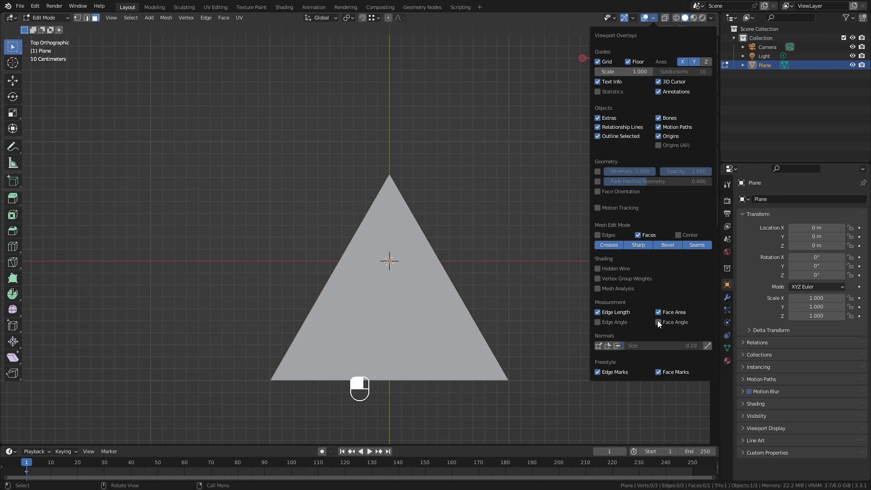
click(400, 299)
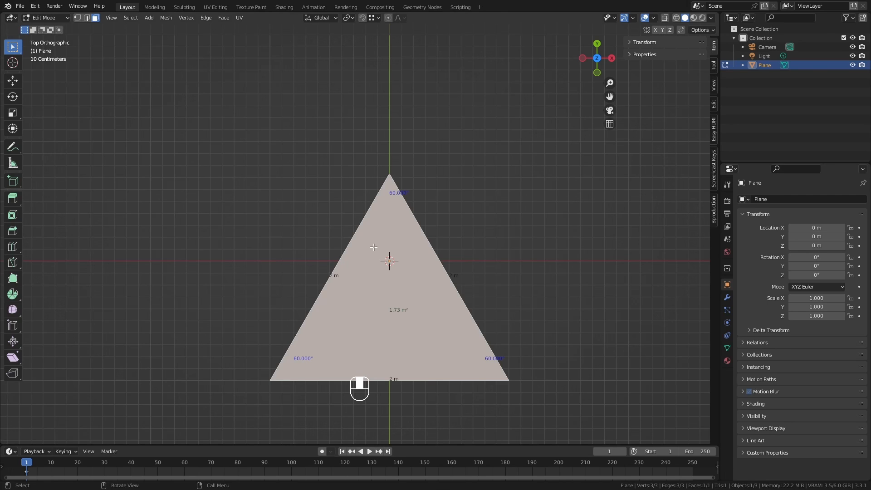
click(653, 18)
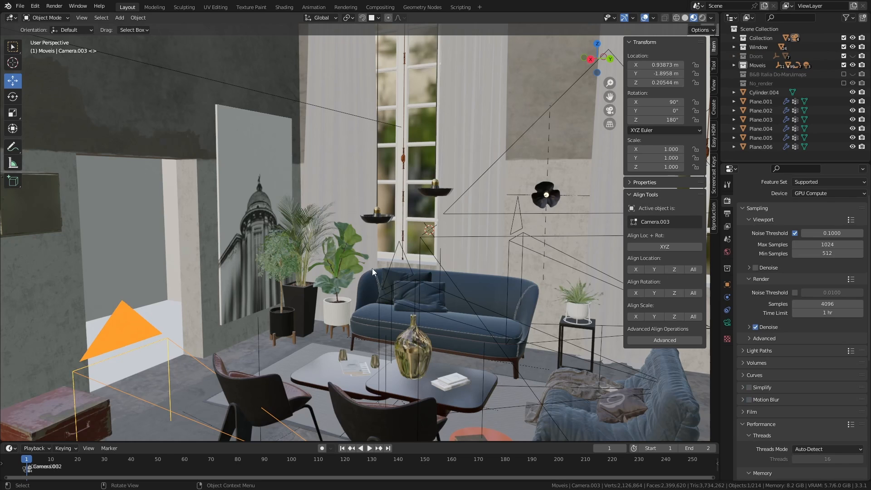
Deselect everything in the isolated room, select the long wall with the window openings and enter Edit Mode on it
middle_drag(351, 266, 379, 269)
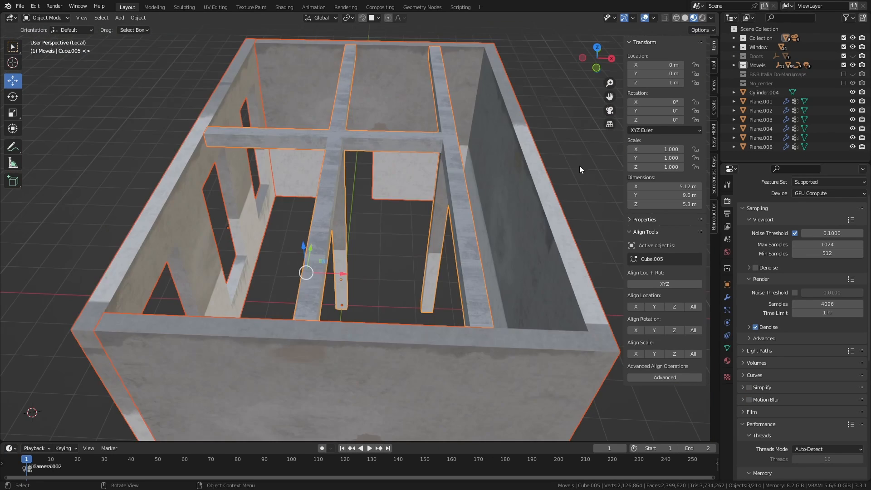
key(alt+a)
middle_drag(527, 255, 406, 242)
scroll(331, 206, down, 4)
middle_drag(273, 207, 295, 259)
scroll(348, 270, up, 5)
scroll(418, 216, up, 3)
click(434, 188)
key(Tab)
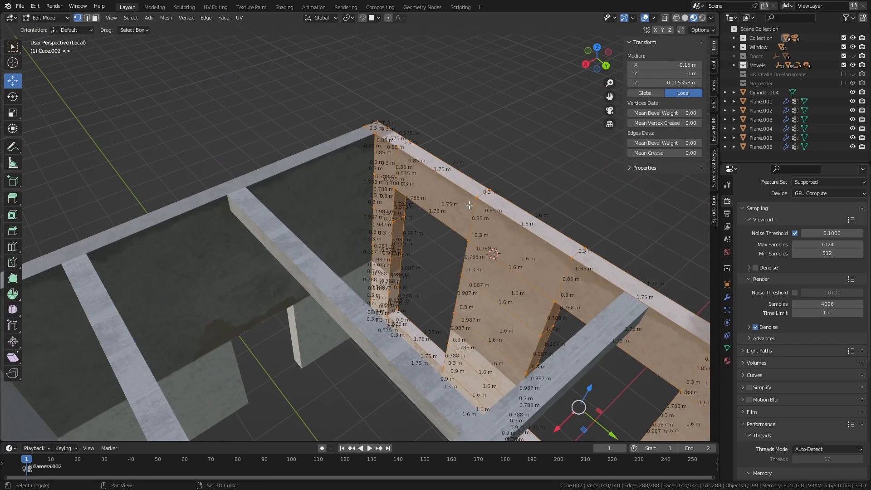
Check the measurement overlay settings and look over the edge lengths shown across the window wall
middle_drag(469, 205, 460, 200)
click(653, 17)
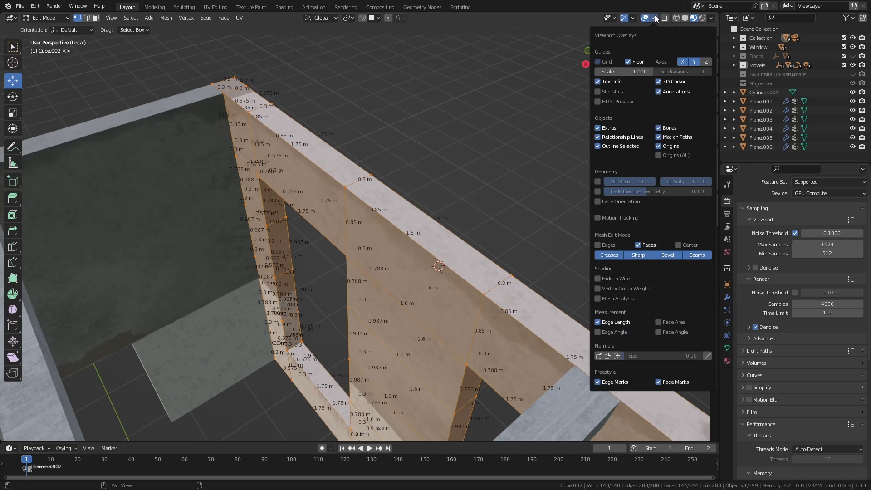
middle_drag(418, 163, 451, 152)
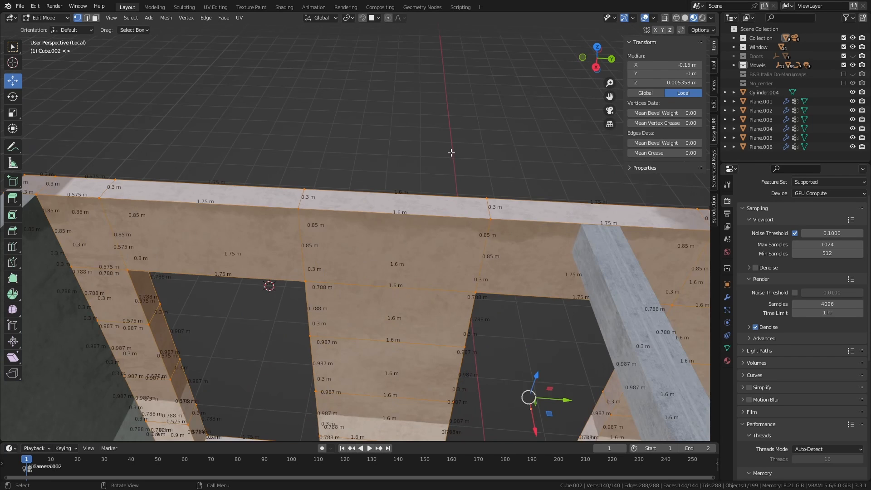
In edge selection mode, select the four vertical edges along one side of a window opening to examine their lengths
click(451, 153)
click(87, 19)
shift+middle_drag(346, 230, 300, 152)
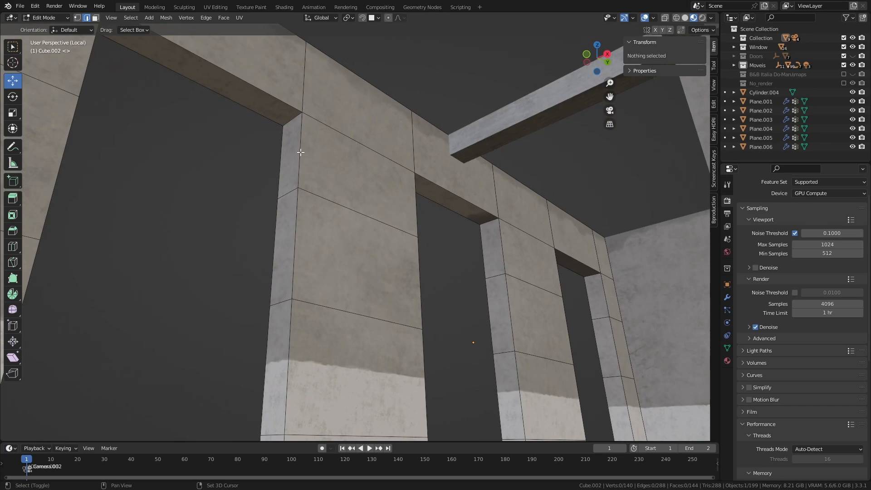
shift+click(301, 152)
shift+click(294, 241)
shift+click(287, 328)
middle_drag(394, 307, 330, 220)
shift+click(304, 324)
middle_drag(303, 324, 335, 340)
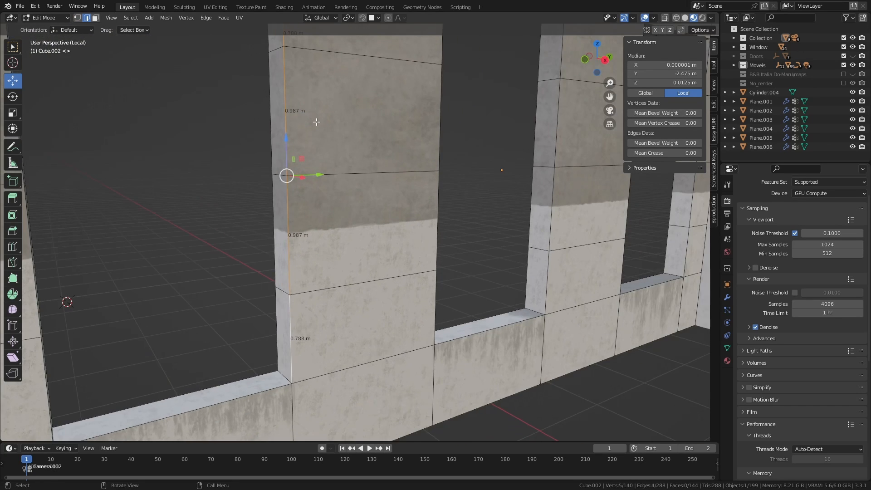
middle_drag(316, 121, 331, 145)
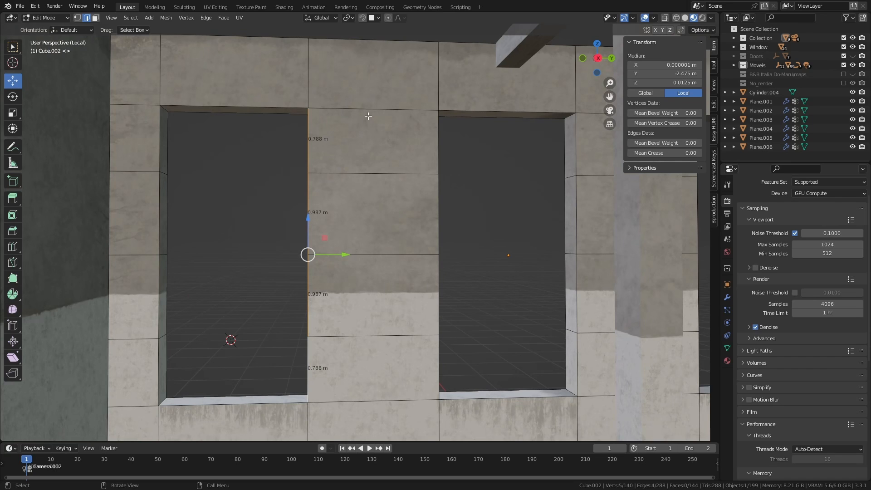
Measure the vertical wall edges directly above and below the same side of the window opening
click(313, 67)
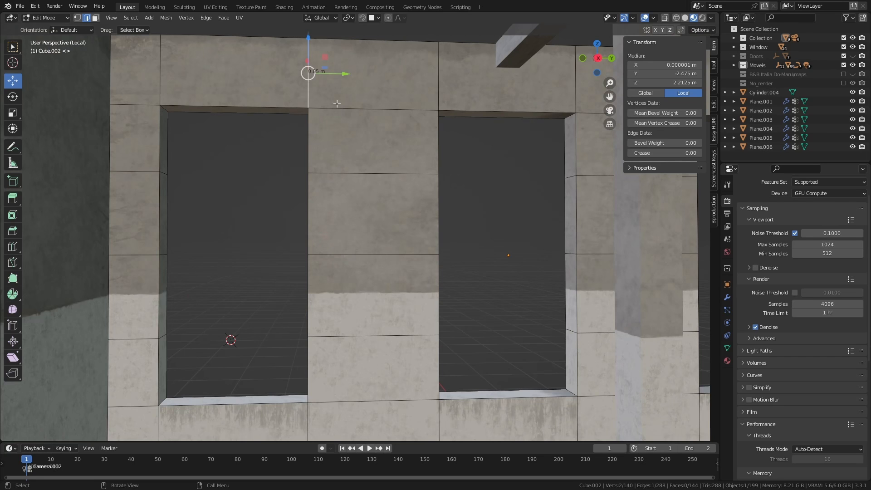
scroll(342, 282, down, 1)
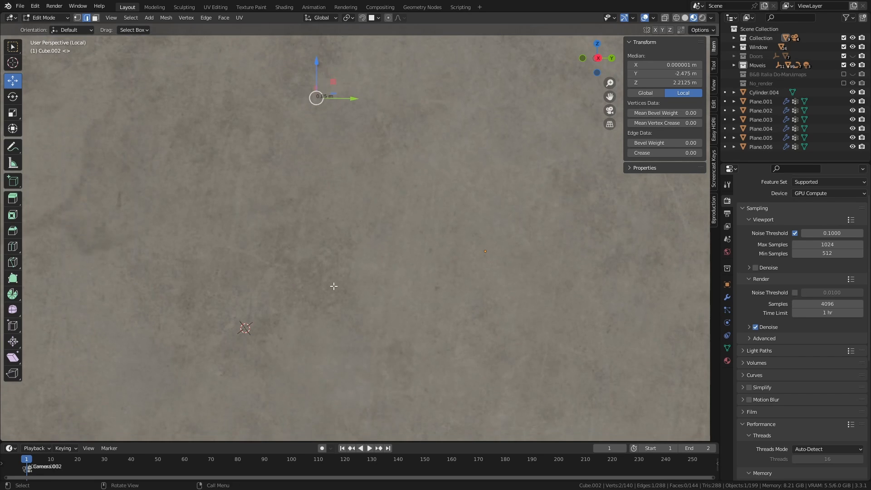
scroll(341, 272, down, 5)
click(330, 369)
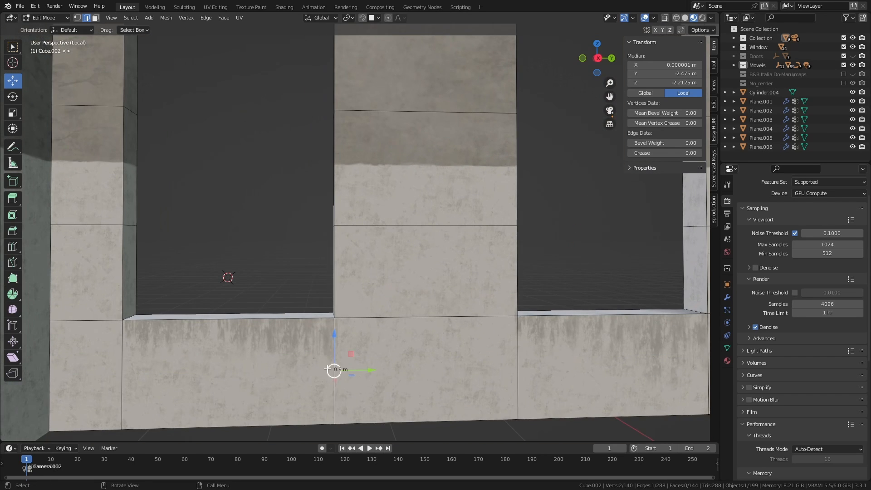
scroll(339, 313, down, 2)
scroll(341, 312, up, 2)
scroll(337, 141, down, 1)
shift+middle_drag(335, 140, 323, 313)
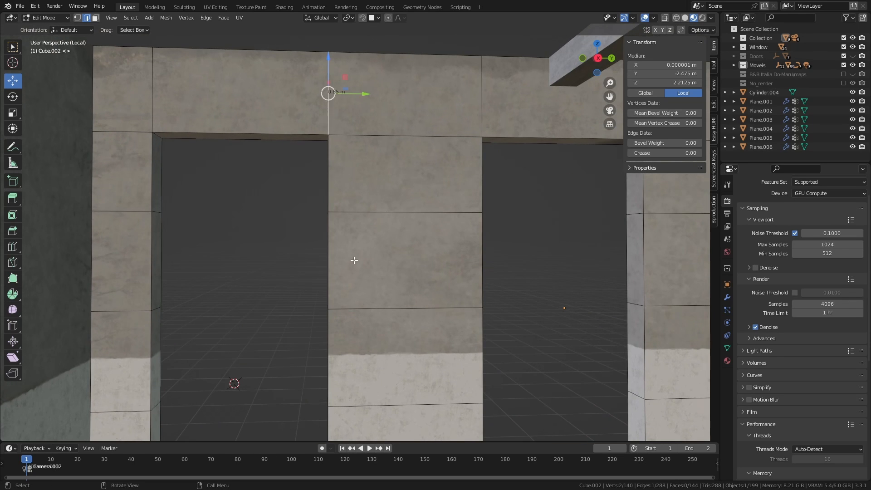
Select the horizontal edges at window-head height on the two wall sections between the openings to compare their lengths
middle_drag(326, 231, 360, 213)
shift+middle_drag(422, 142, 391, 259)
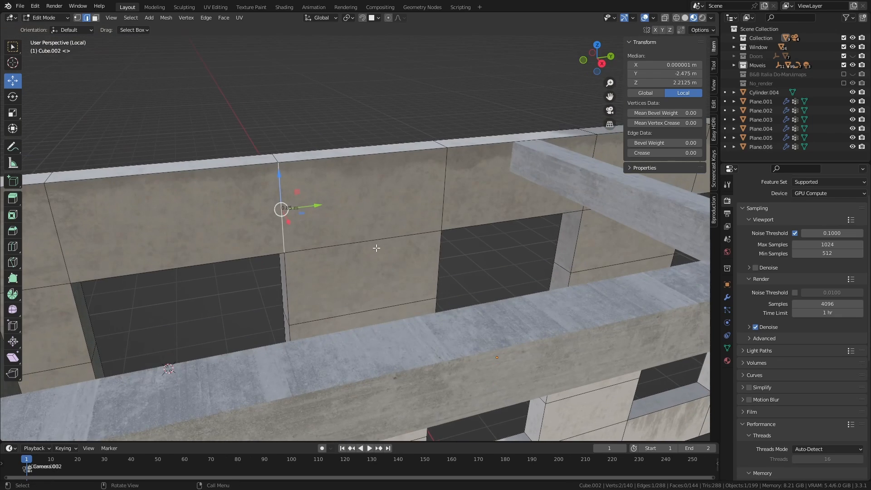
click(375, 247)
middle_drag(480, 268, 446, 280)
shift+middle_drag(446, 280, 333, 275)
shift+click(556, 275)
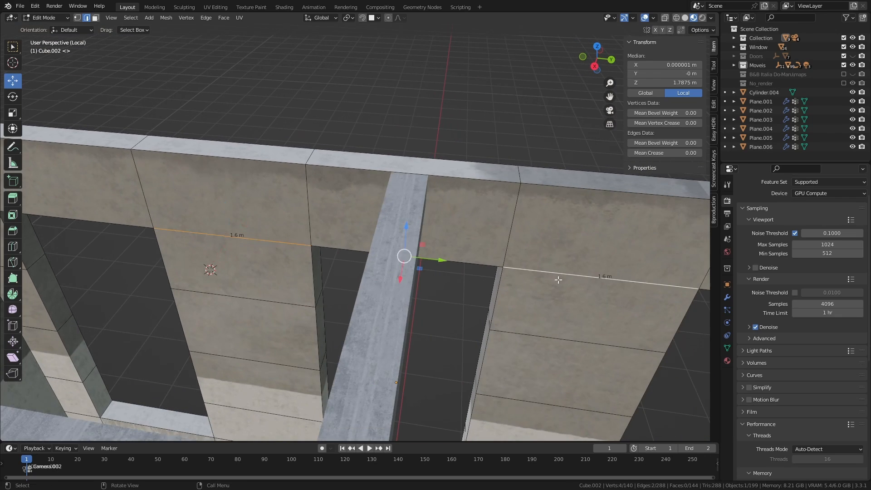
Select the short horizontal edges at both ends of the window wall to compare their lengths
scroll(558, 278, down, 2)
shift+middle_drag(590, 289, 373, 274)
shift+middle_drag(161, 247, 388, 295)
click(73, 230)
shift+click(550, 295)
middle_drag(198, 282, 114, 250)
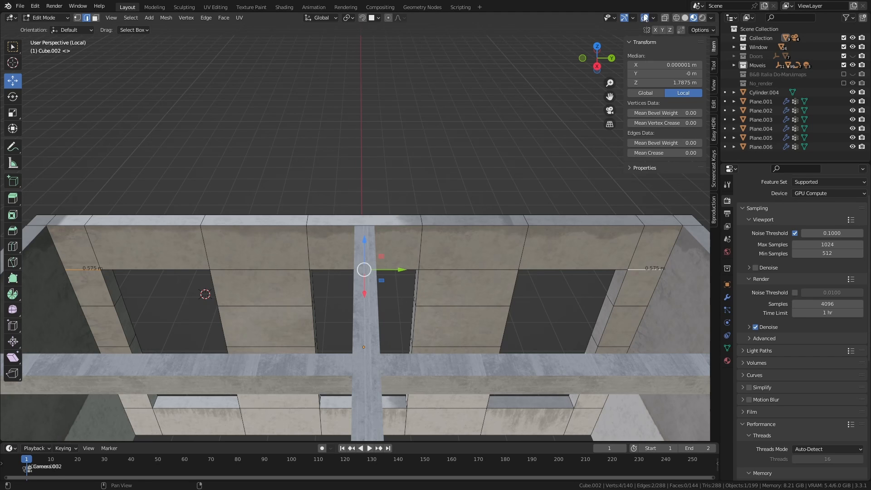
middle_drag(444, 264, 420, 245)
shift+middle_drag(175, 291, 227, 295)
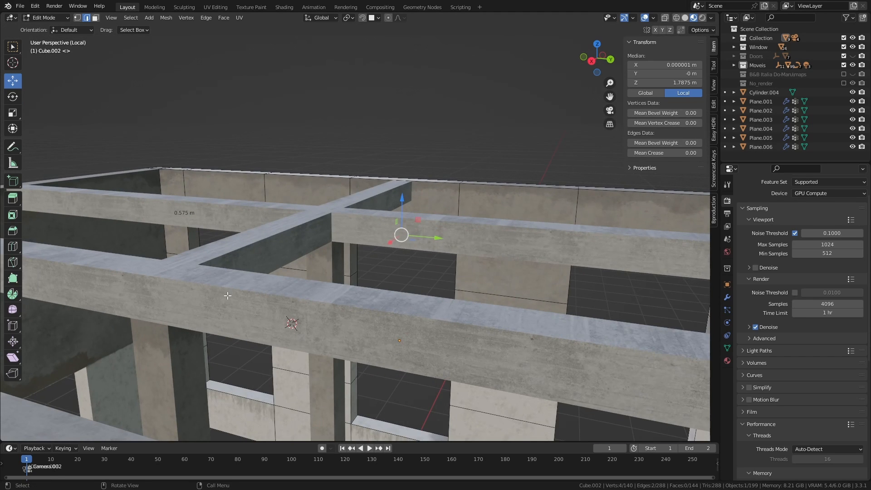
Return to Object Mode and select the room's main wall object containing the doorway opening
key(Tab)
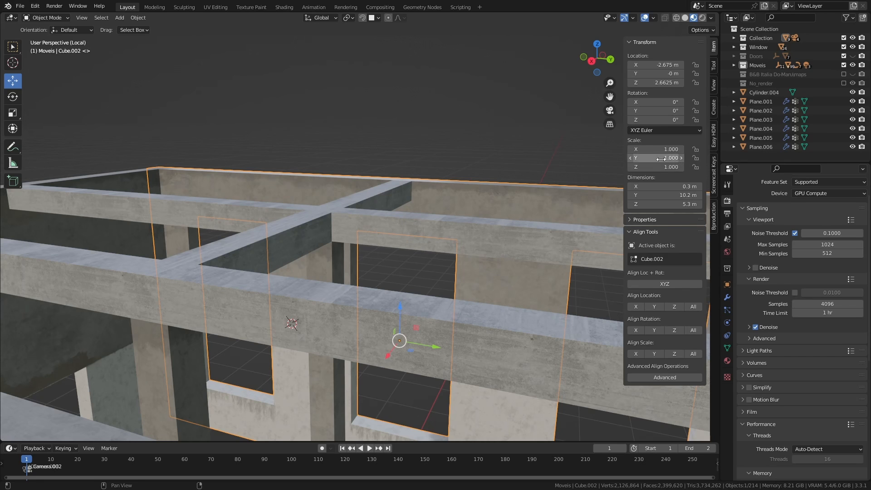
middle_drag(392, 136, 304, 242)
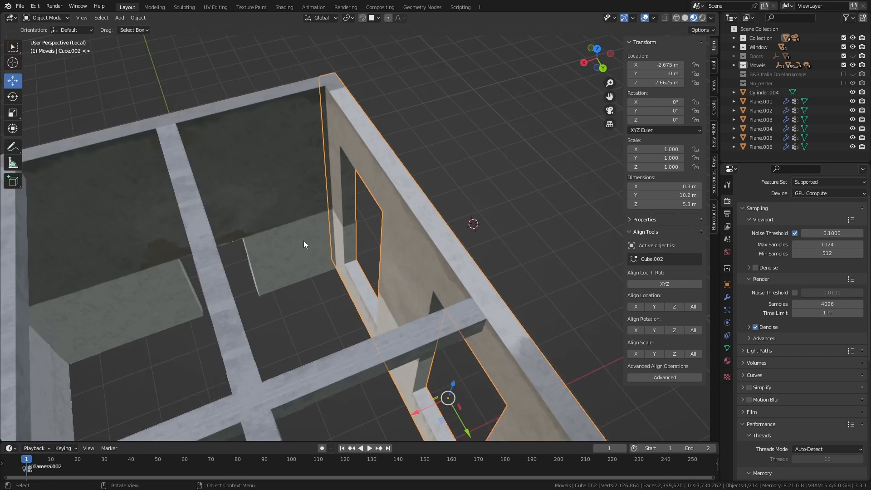
scroll(303, 242, up, 3)
click(259, 266)
middle_drag(259, 265, 522, 191)
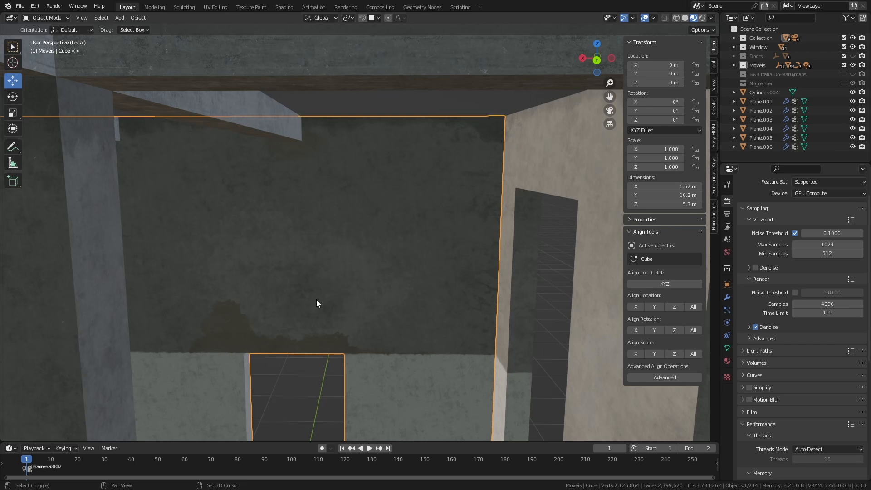
Measure the doorway opening's vertical edge on the main wall in Edit Mode and return to Object Mode
middle_drag(317, 301, 353, 254)
key(Tab)
click(358, 301)
middle_drag(358, 300, 266, 252)
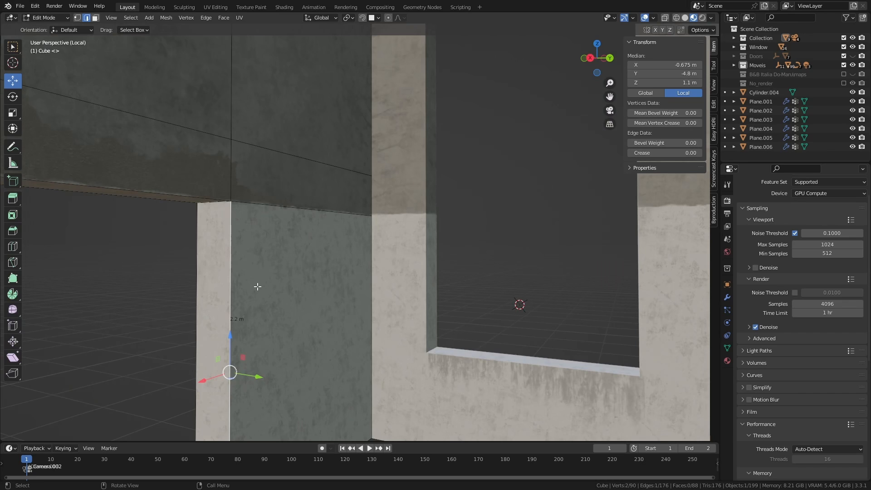
scroll(257, 287, down, 3)
middle_drag(217, 327, 554, 366)
key(Tab)
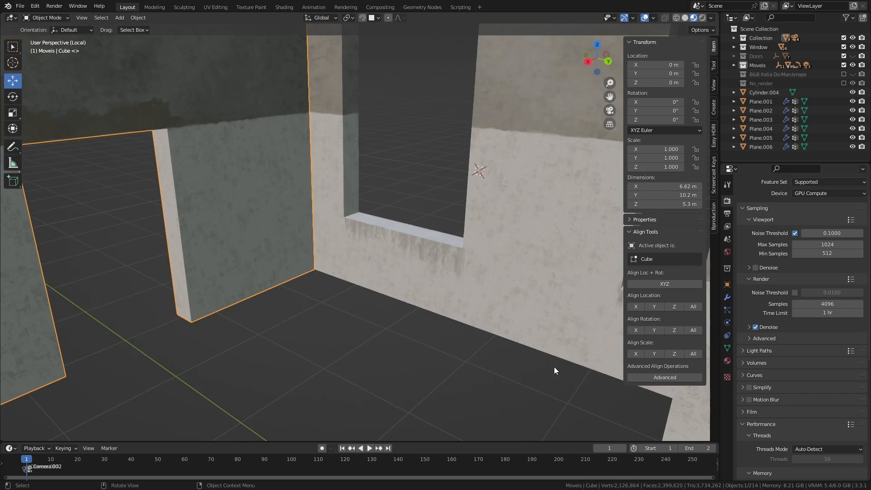
Select the column-and-beam object and measure one bottom edge of the central column in Edit Mode
middle_drag(451, 235, 365, 282)
scroll(425, 329, down, 6)
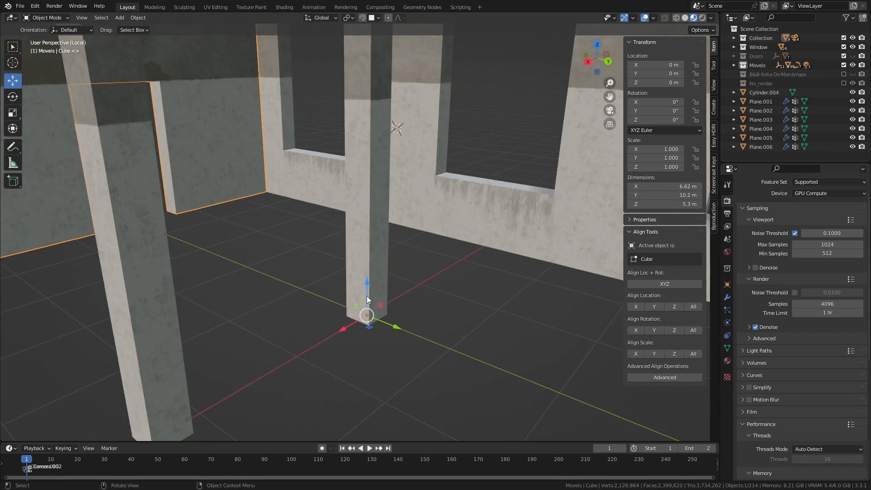
click(380, 273)
key(Tab)
click(353, 348)
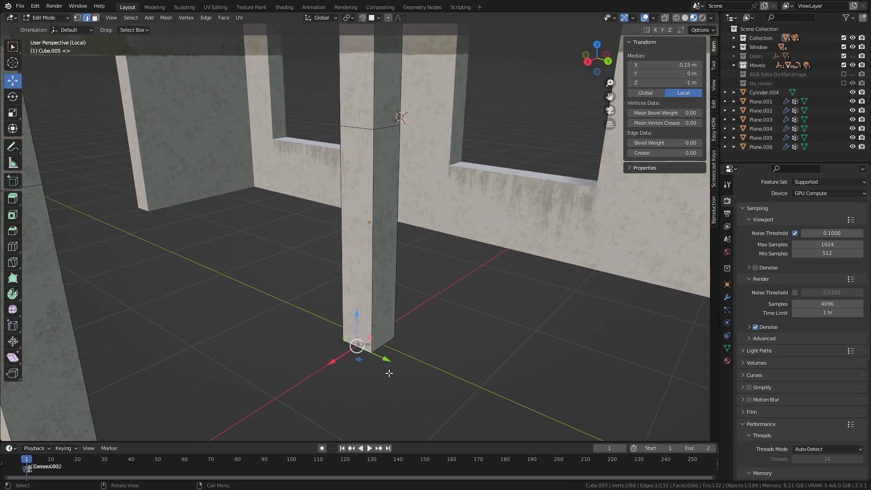
Measure the remaining bottom edges around the column's base to check its cross-section
scroll(391, 383, up, 1)
shift+middle_drag(393, 387, 373, 332)
middle_drag(438, 274, 236, 315)
click(198, 320)
shift+middle_drag(232, 315, 217, 268)
click(171, 200)
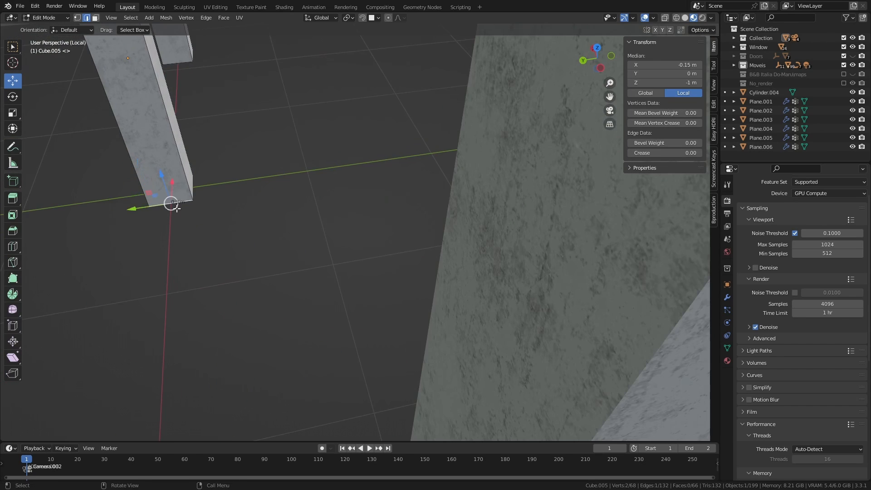
middle_drag(171, 200, 297, 320)
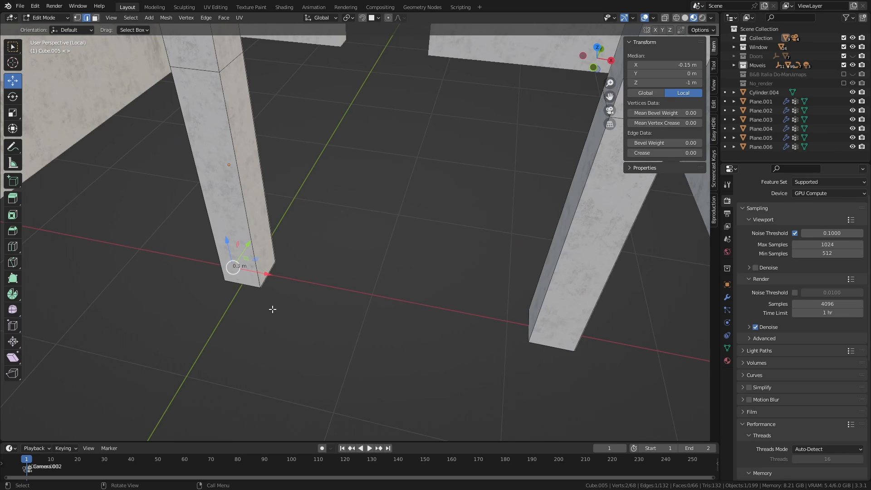
click(239, 283)
Measure the vertical and bottom edges at the cross beam's end against the window wall, and return to Object Mode
scroll(257, 283, down, 2)
scroll(276, 267, down, 4)
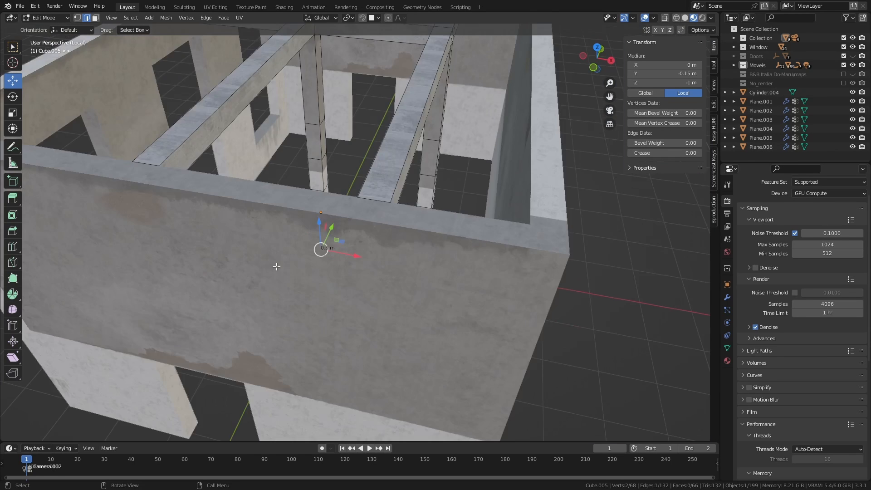
shift+middle_drag(287, 181, 320, 331)
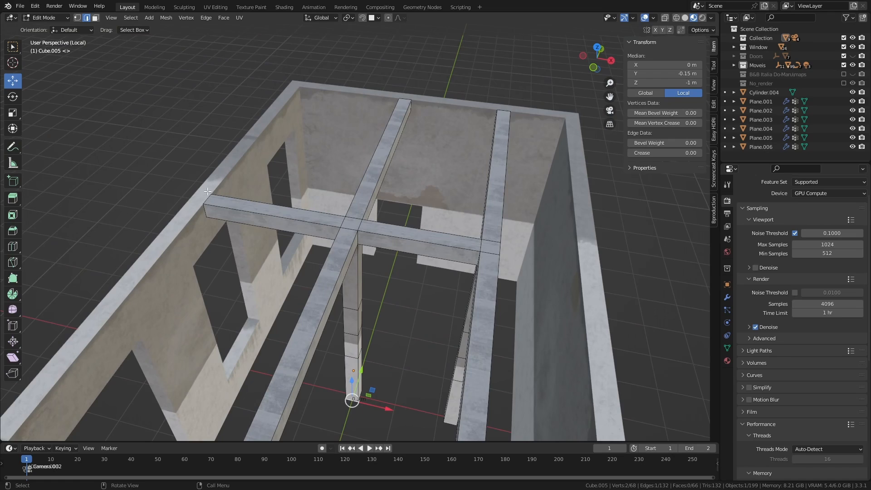
scroll(208, 192, up, 5)
scroll(324, 310, up, 2)
click(389, 348)
middle_drag(423, 386, 319, 196)
click(285, 164)
shift+middle_drag(218, 59, 247, 175)
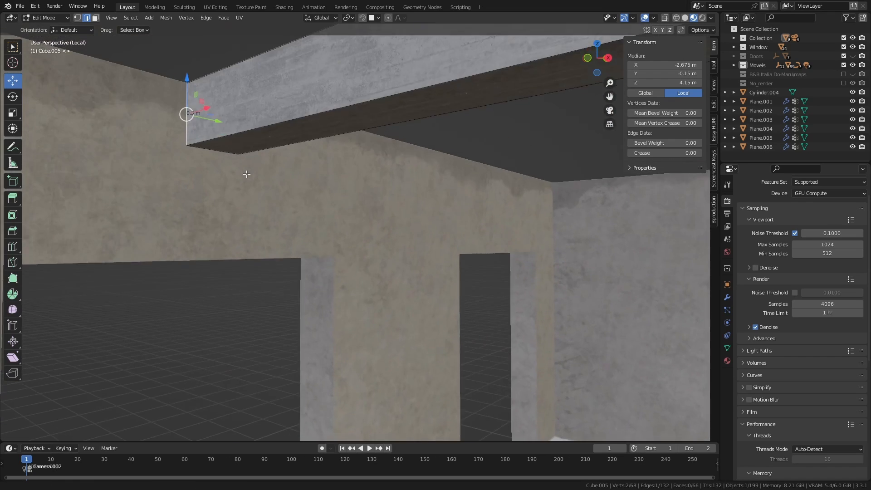
click(220, 157)
middle_drag(301, 182, 270, 218)
scroll(281, 220, down, 6)
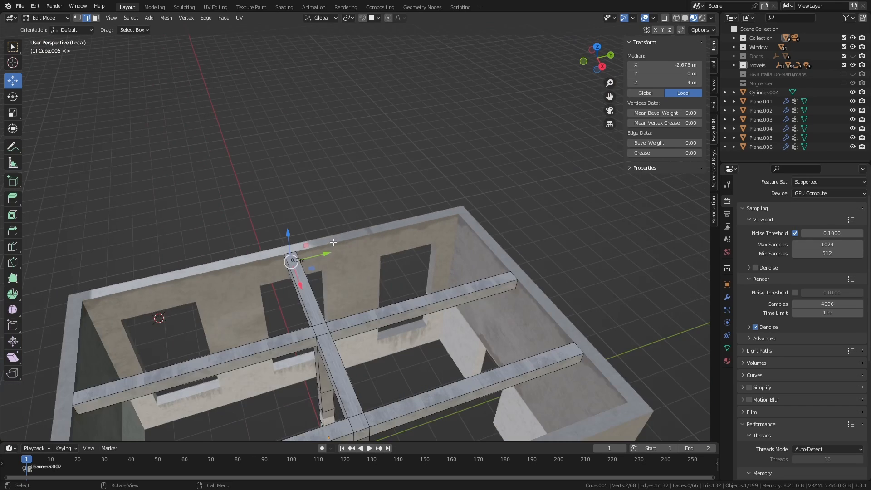
shift+middle_drag(347, 232, 376, 199)
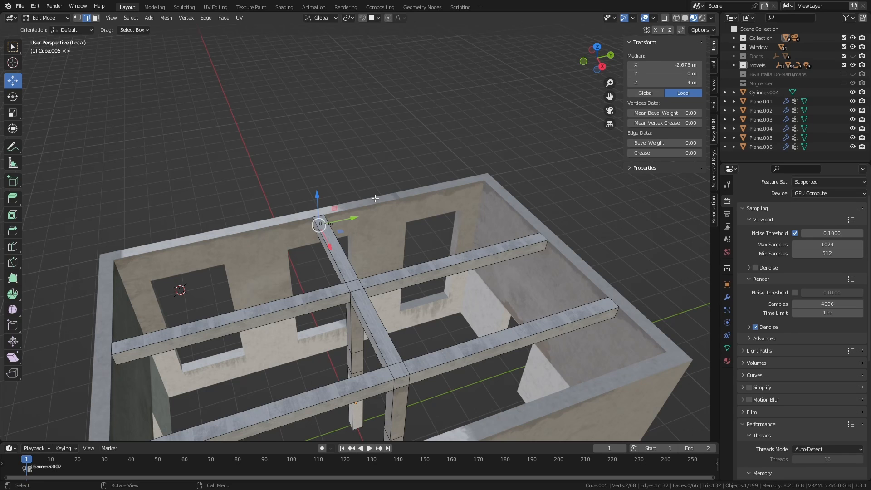
scroll(385, 239, down, 3)
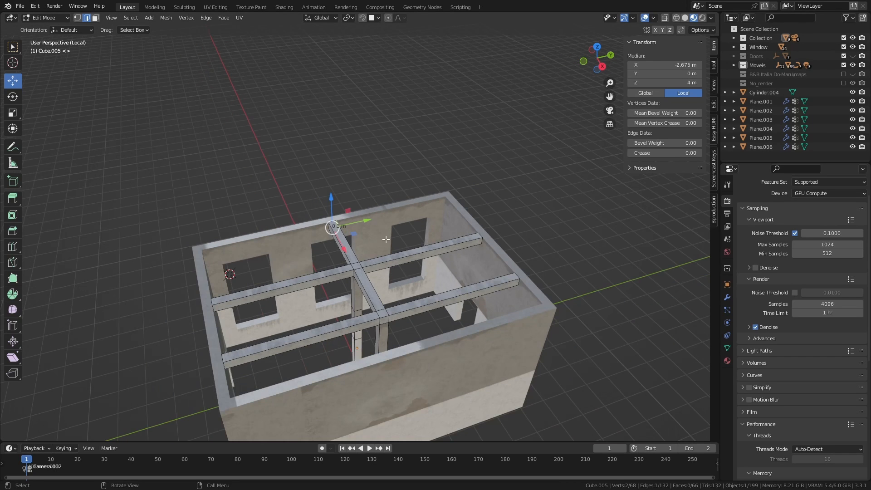
key(Tab)
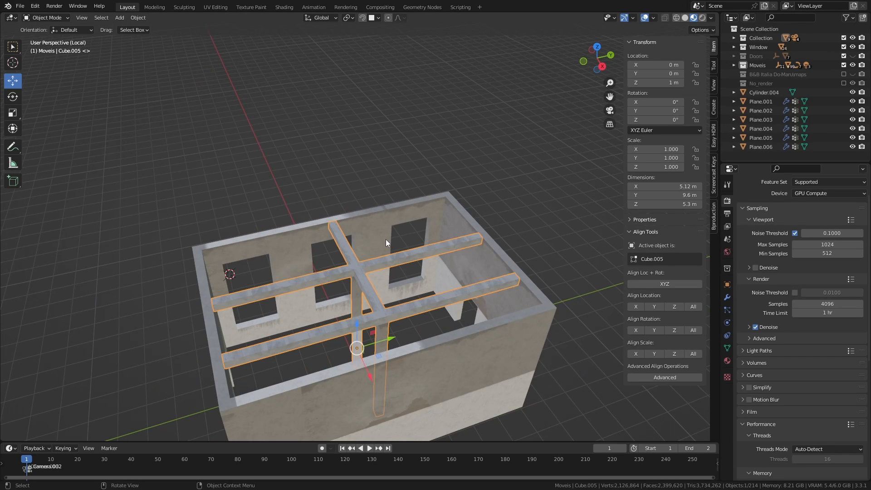